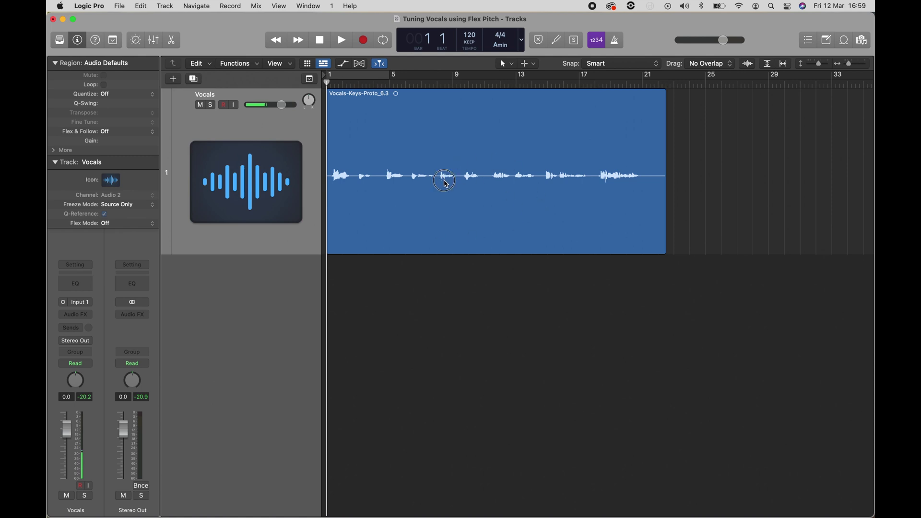
Select the Vocals-Keys-Proto_6.3 audio region in the Tracks area
left_click(446, 182)
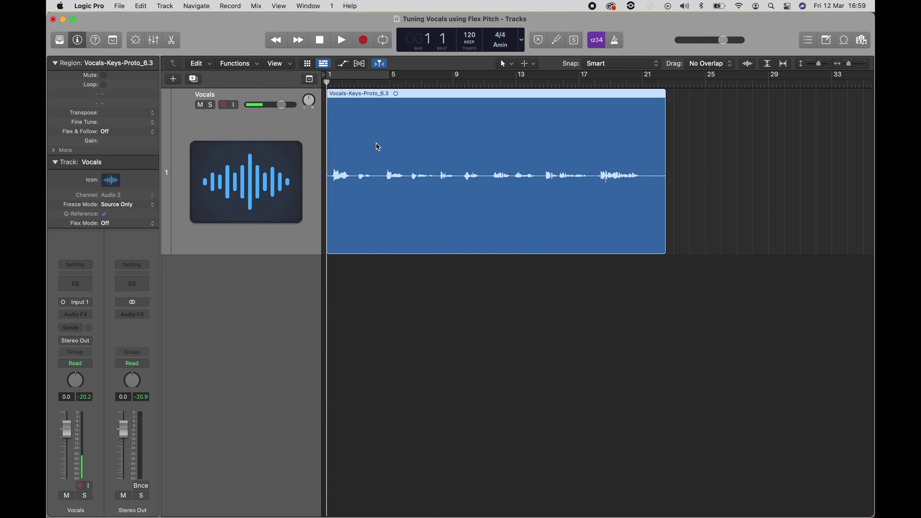
Open the vocal region's audio editor, show Flex, and turn on Flex for the Vocals track
left_click(171, 41)
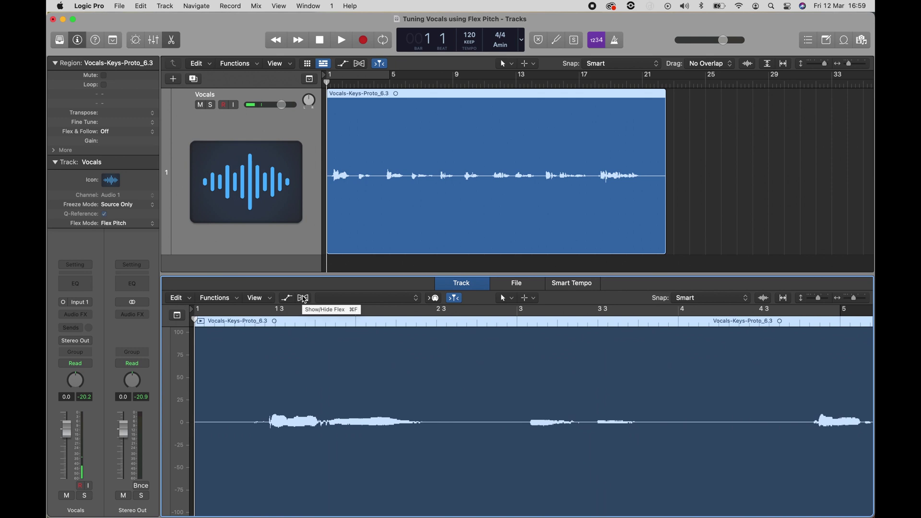
left_click(304, 298)
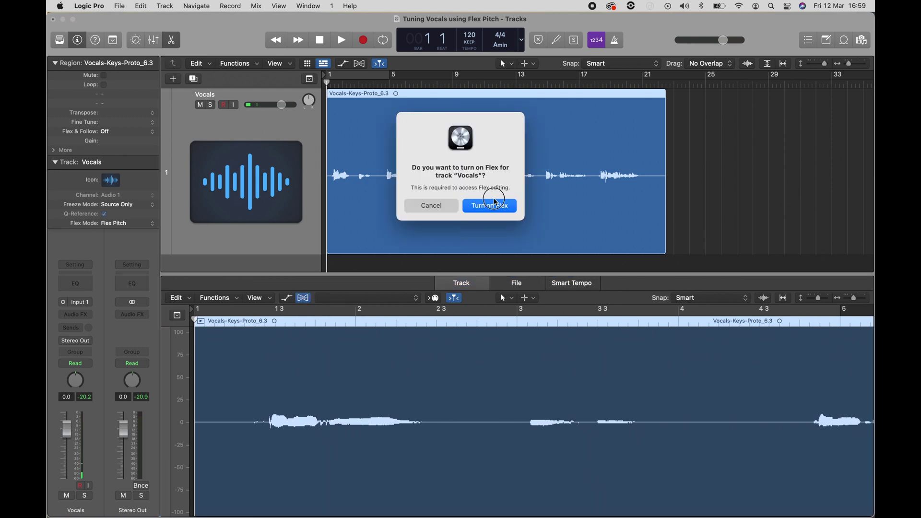
left_click(489, 205)
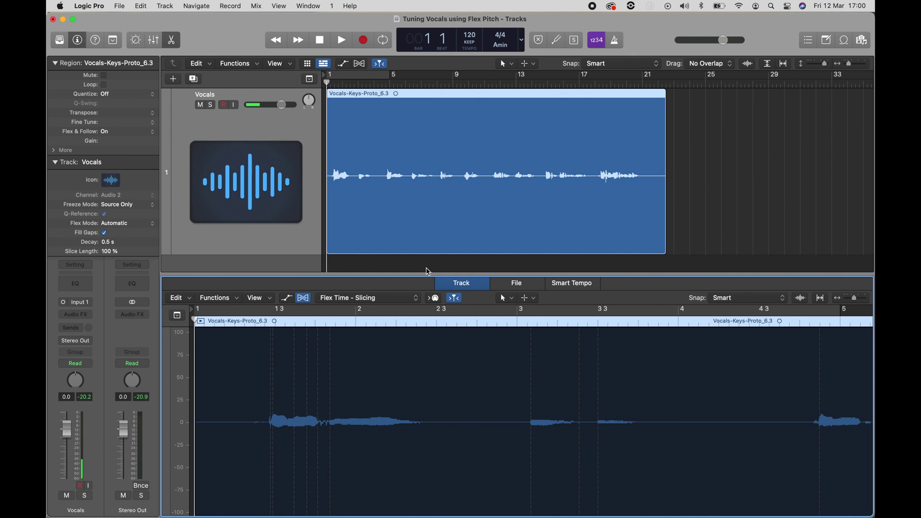
left_click(376, 300)
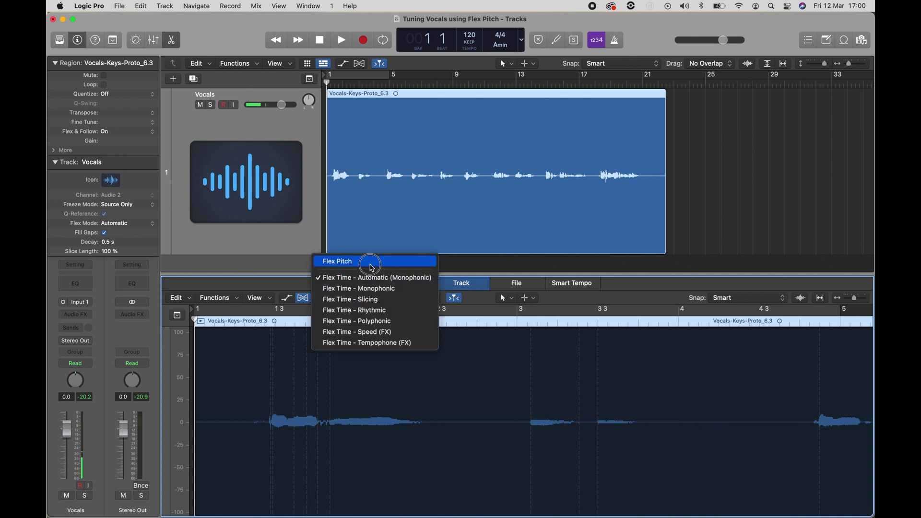
Switch the vocal to Flex Pitch, scroll to C3, and enlarge the pitch editor
left_click(373, 264)
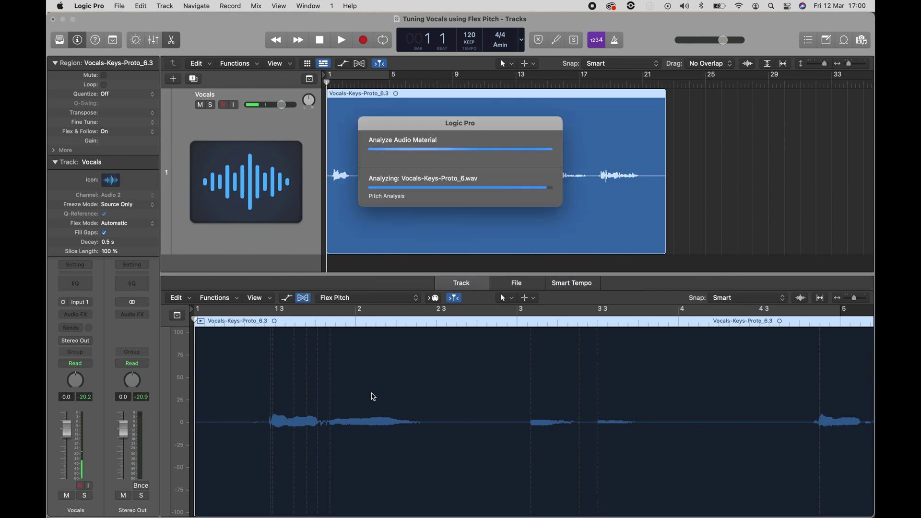
scroll(363, 395, "down", 5)
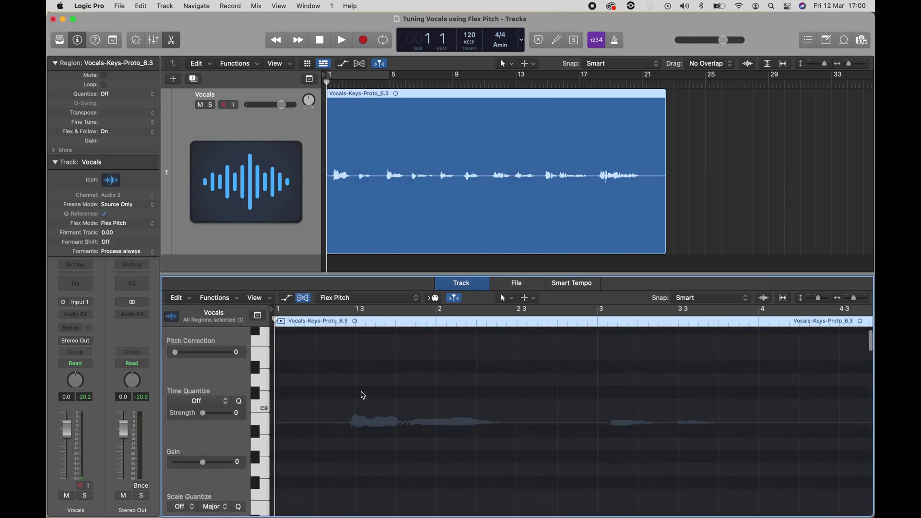
scroll(363, 396, "down", 5)
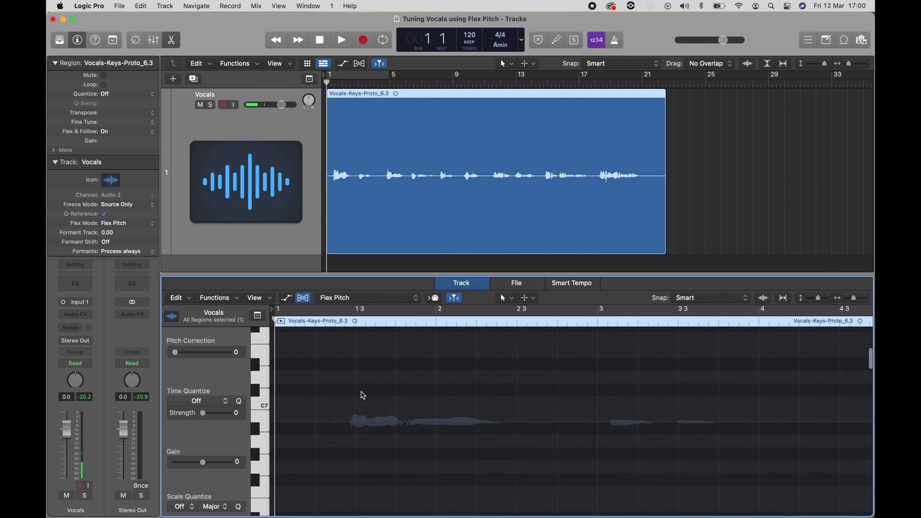
scroll(363, 395, "down", 5)
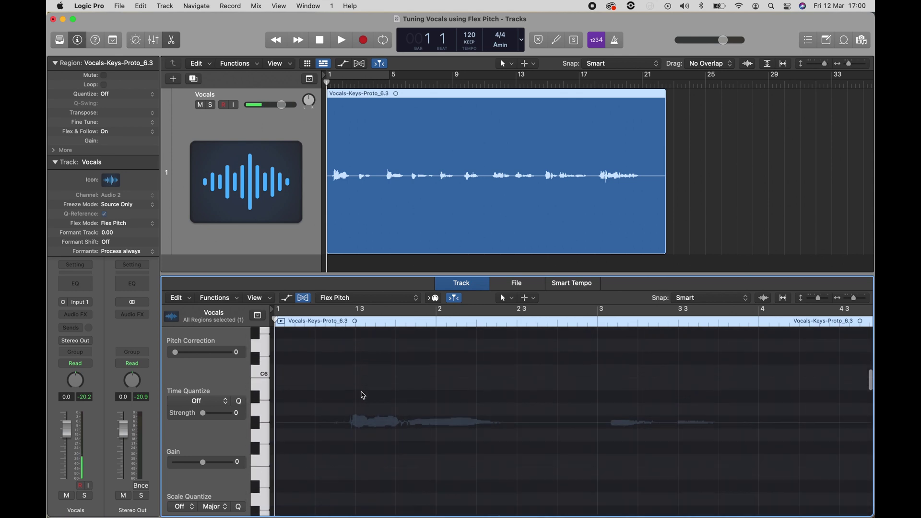
scroll(363, 395, "down", 5)
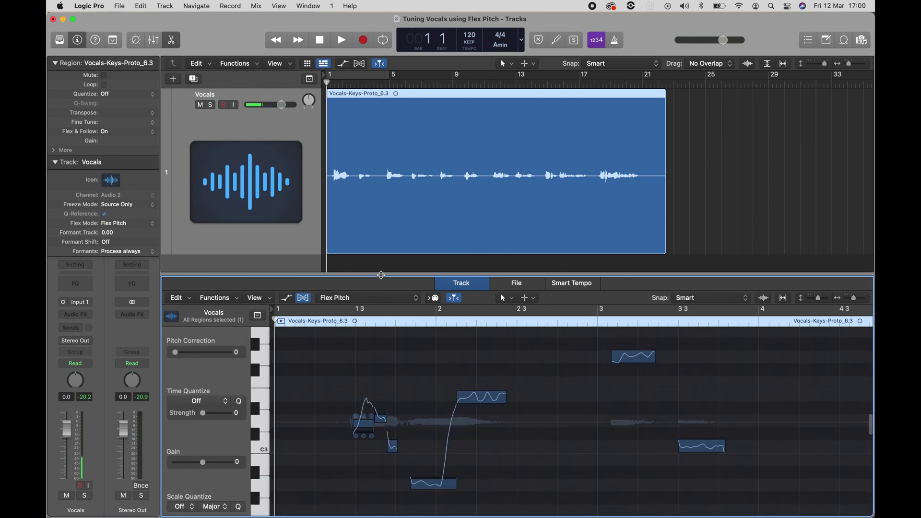
left_click_drag(380, 273, 382, 122)
Audition the vocal phrase from a chosen start point
scroll(427, 361, "down", 5)
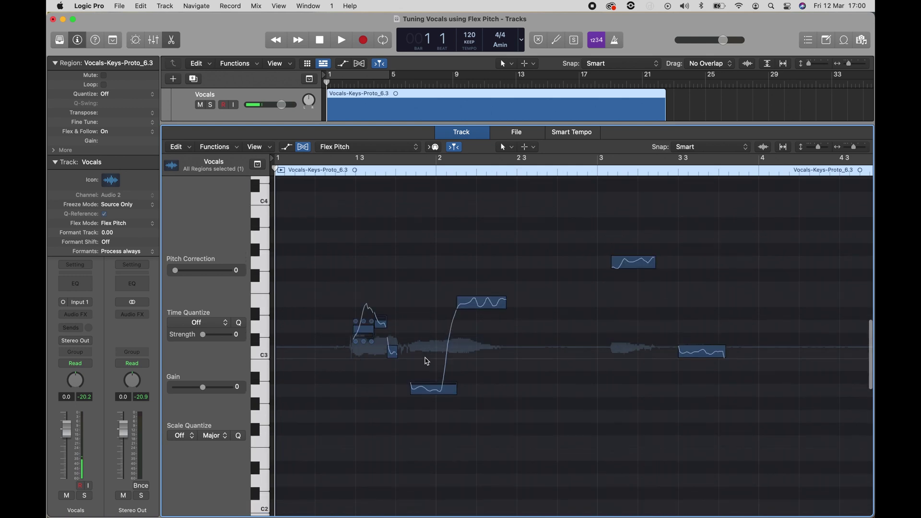
left_click(318, 172)
key("space")
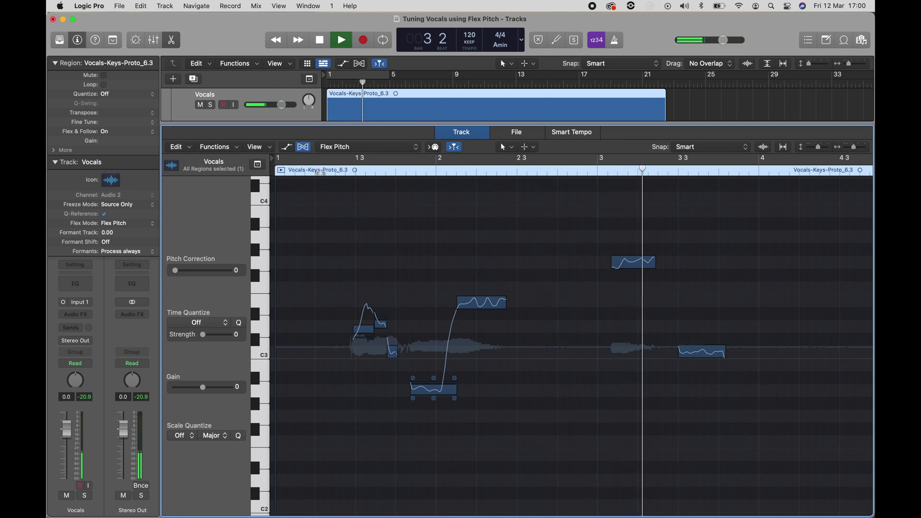
key("space")
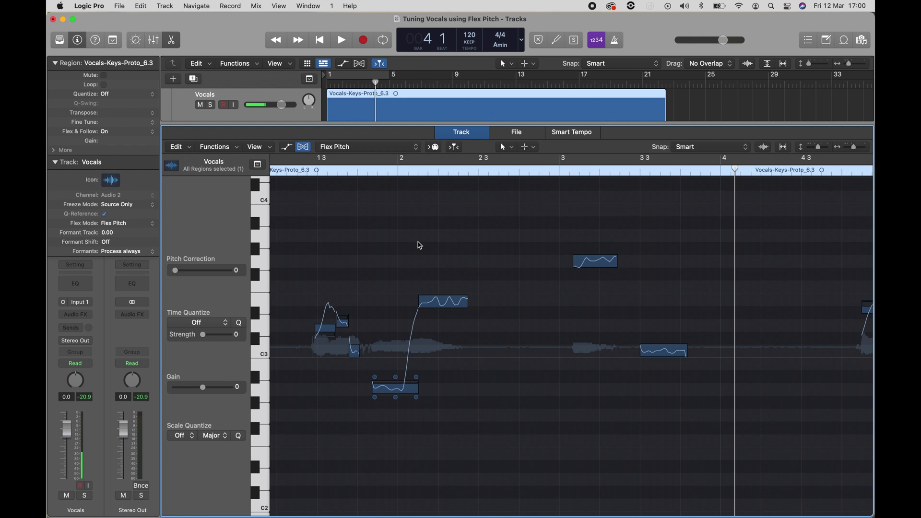
Retune the long note after bar 2 from E3 to F3, audition it, then nudge it later
mouse_move(450, 307)
left_click_drag(447, 305, 446, 281)
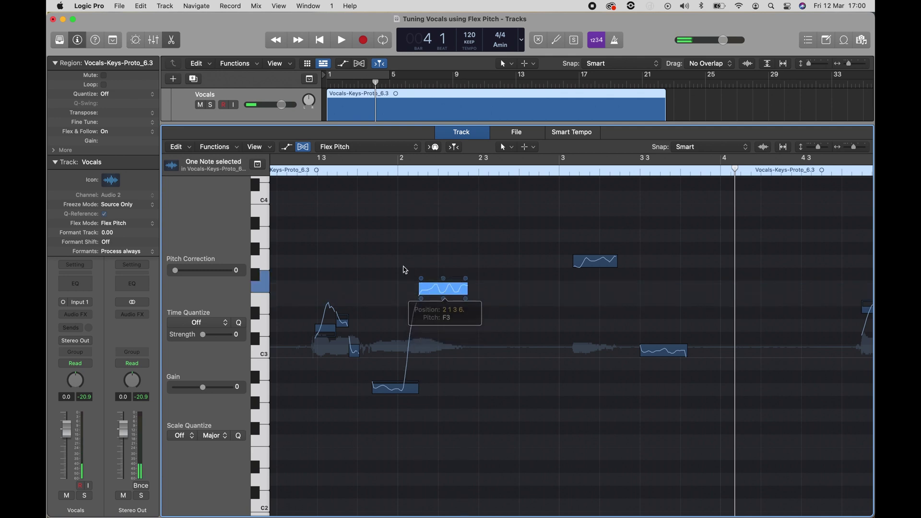
left_click(289, 170)
key("space")
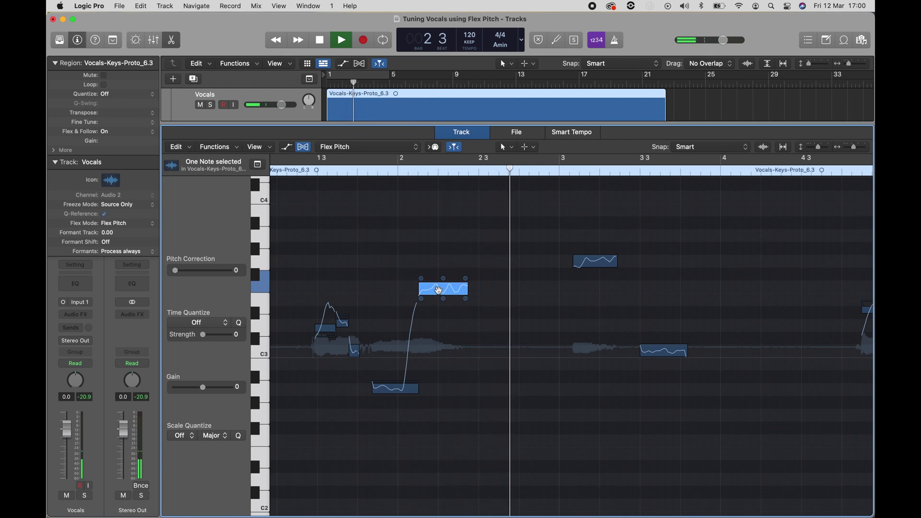
key("space")
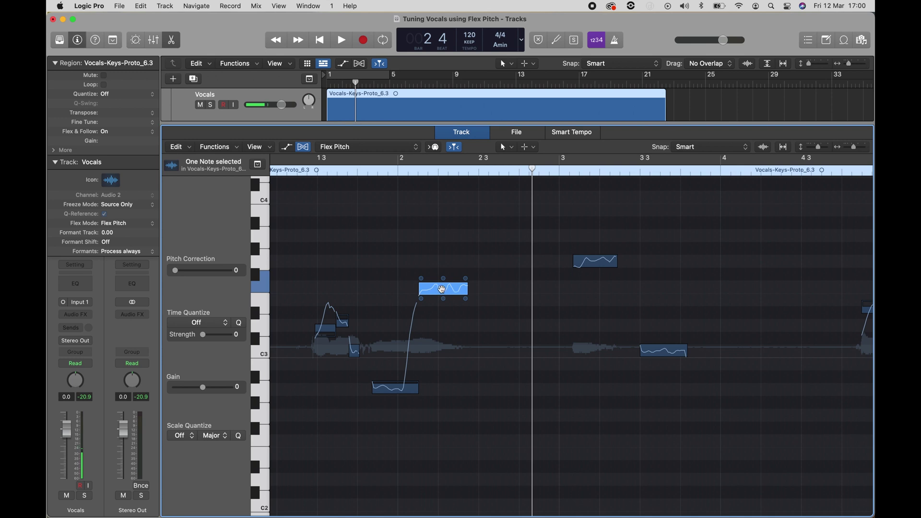
left_click_drag(441, 290, 464, 291)
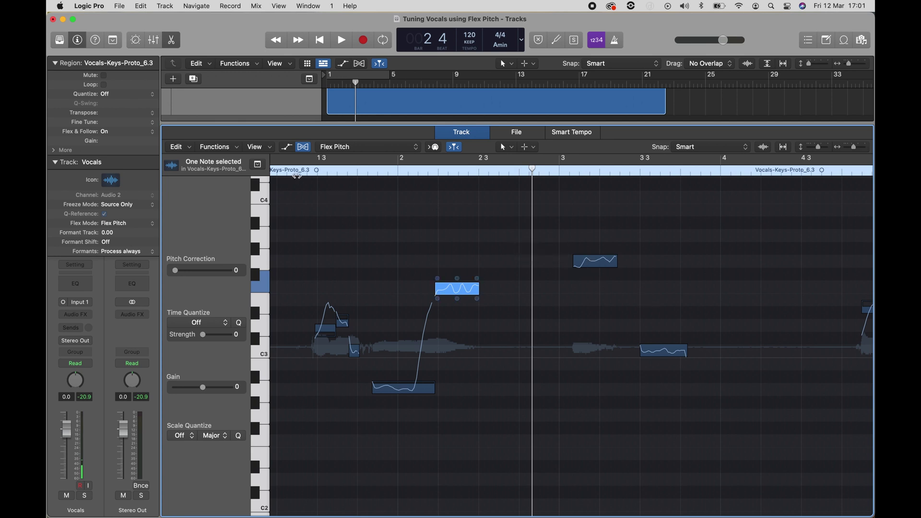
Extend the F3 note to start earlier at 2 1 3 182 and audition the phrase
double_click(287, 170)
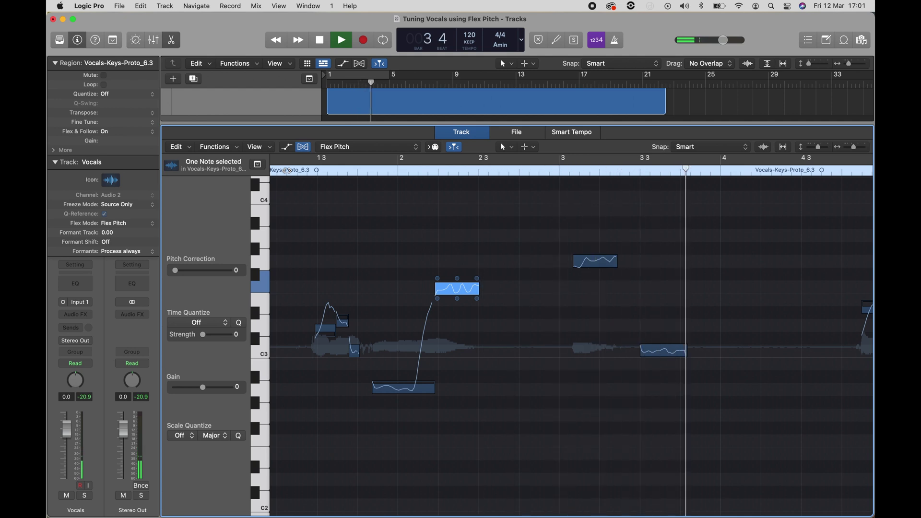
key("space")
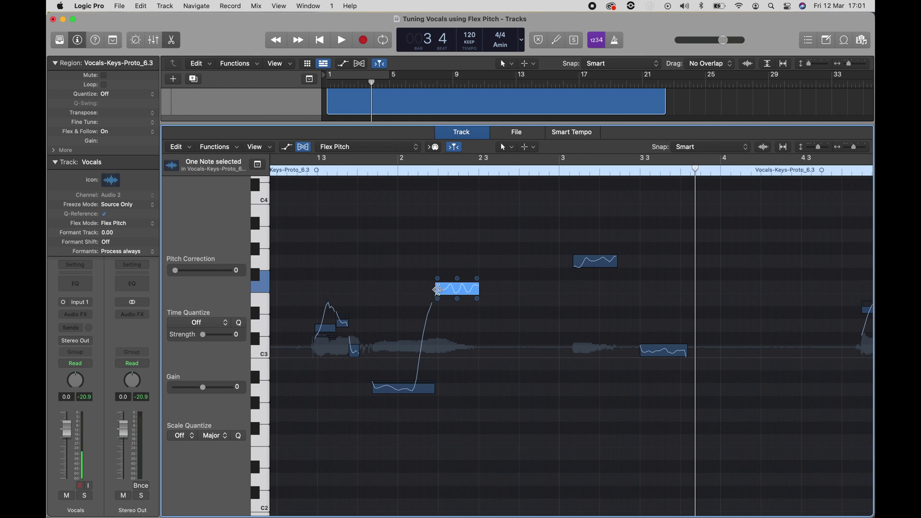
left_click_drag(438, 290, 480, 290)
left_click(307, 171)
key("space")
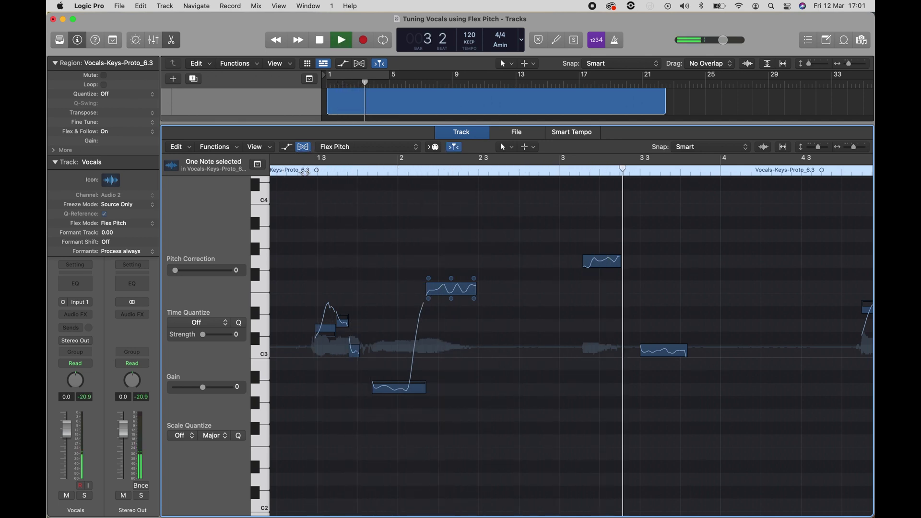
key("space")
Play the phrase from bar 5 and split its held note in two with the scissors tool
scroll(429, 273, "right", 5)
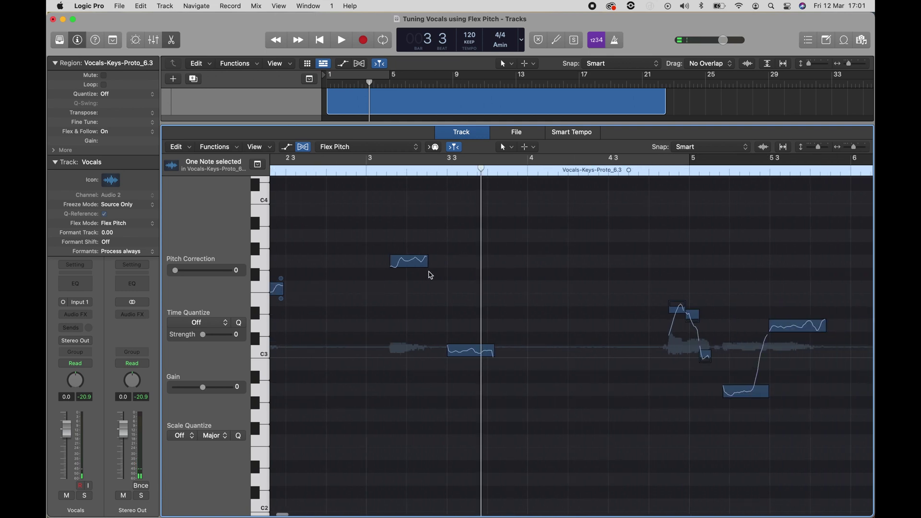
scroll(431, 275, "right", 5)
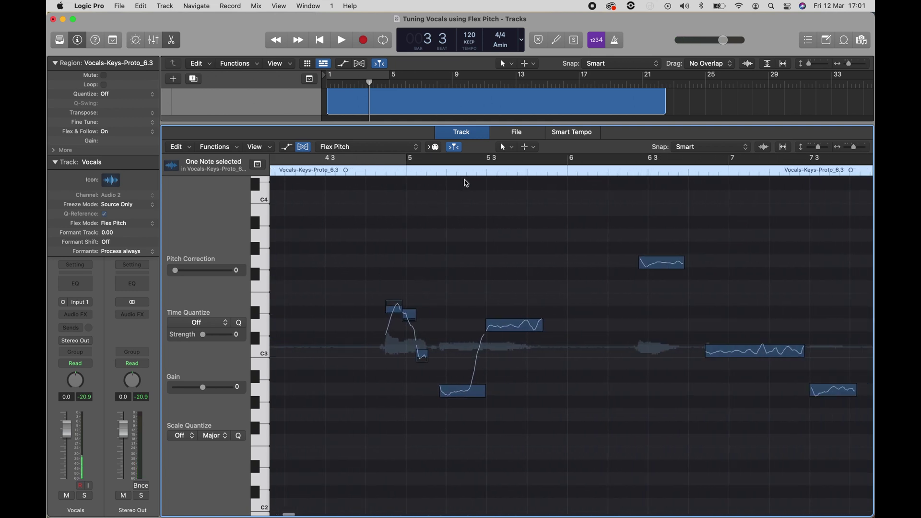
double_click(377, 173)
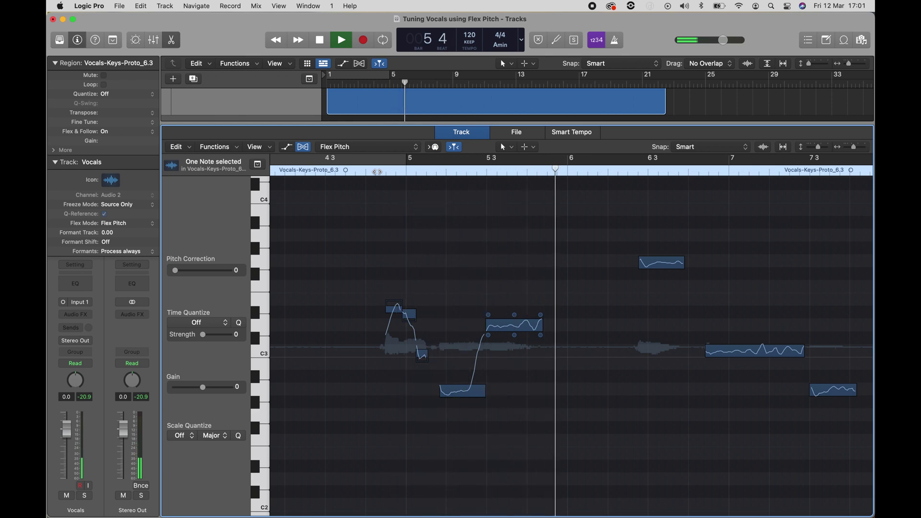
key("space")
left_click(506, 325)
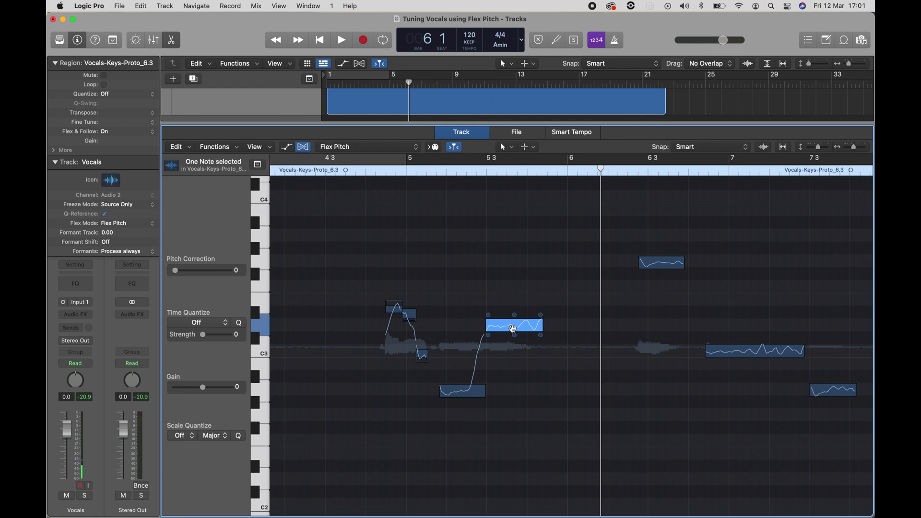
key("t")
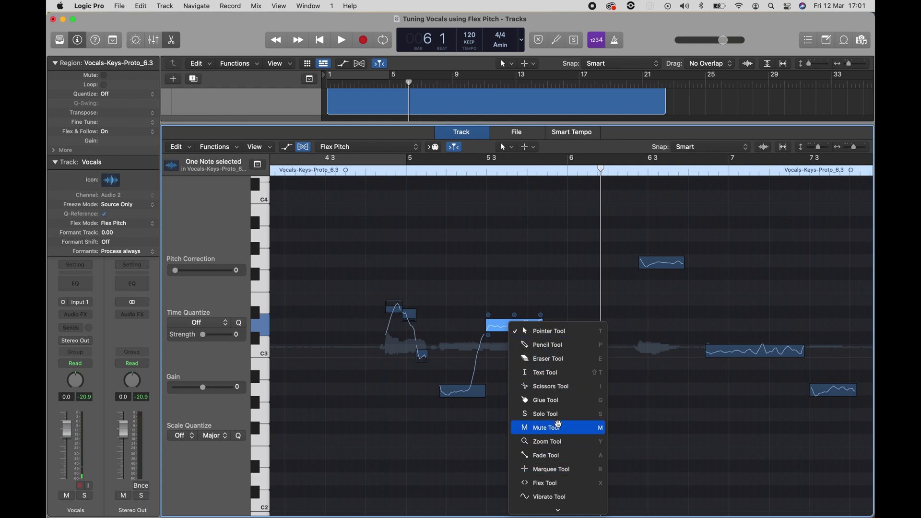
key("i")
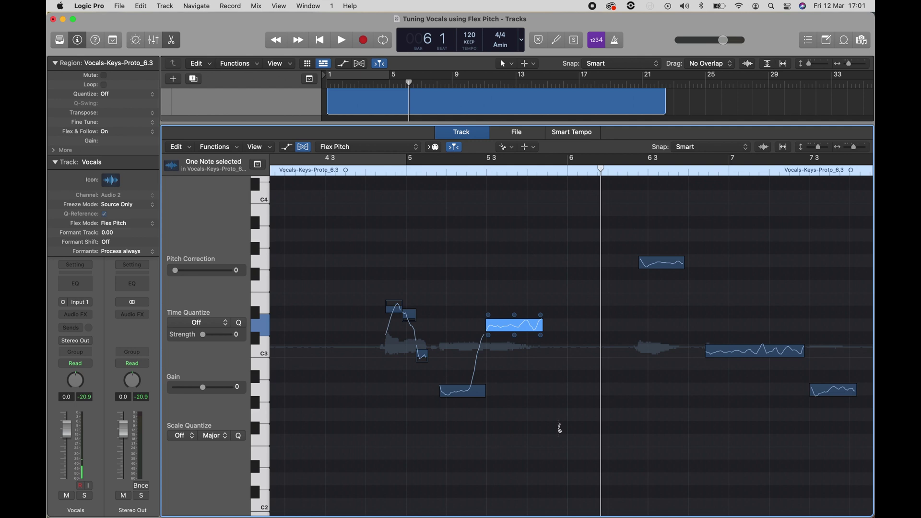
left_click(507, 147)
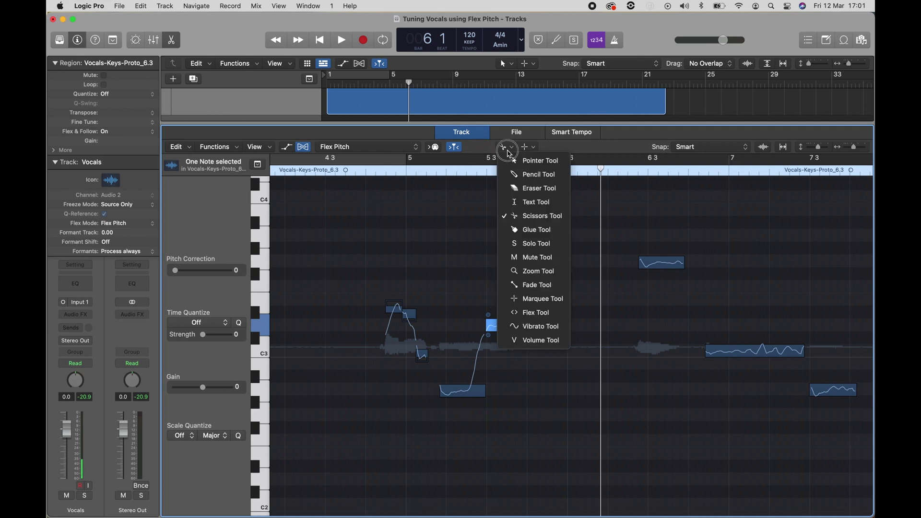
left_click(523, 217)
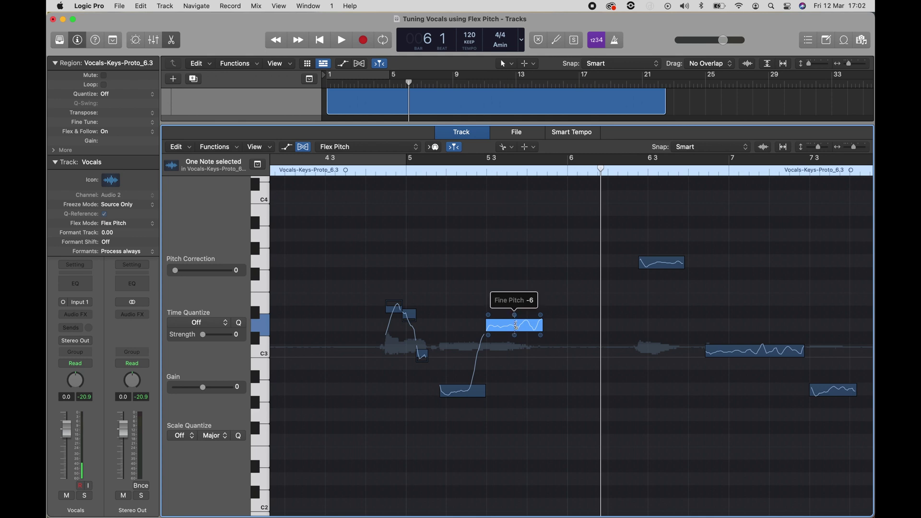
left_click(514, 325)
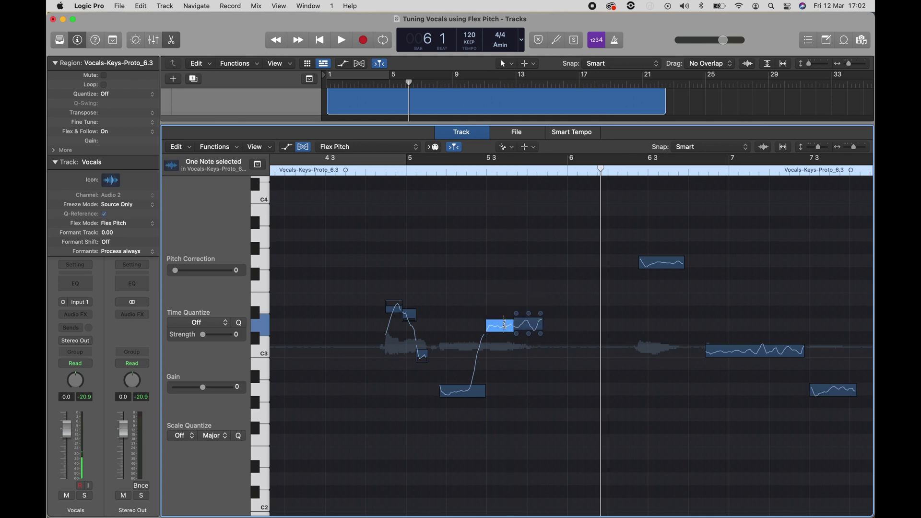
Raise the right half of the split note to E3 and play back from bar 4 3
left_click(504, 147)
left_click(511, 158)
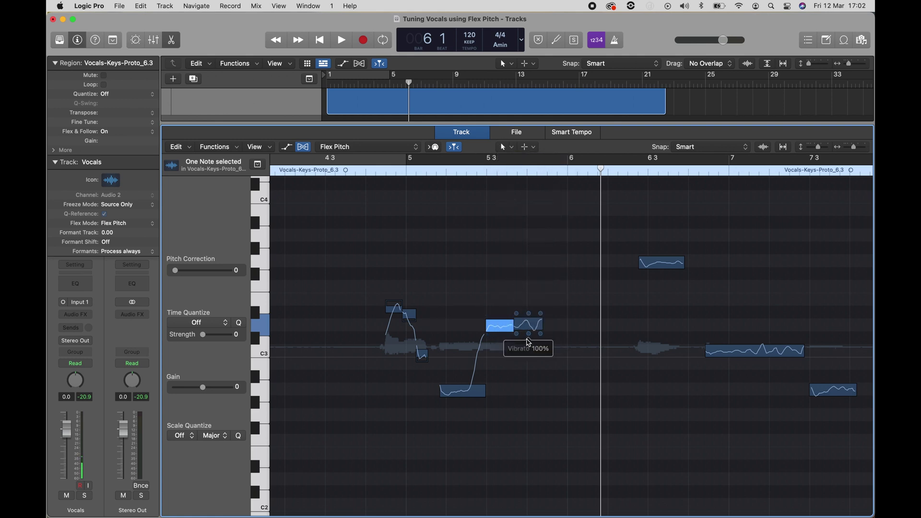
left_click(526, 325)
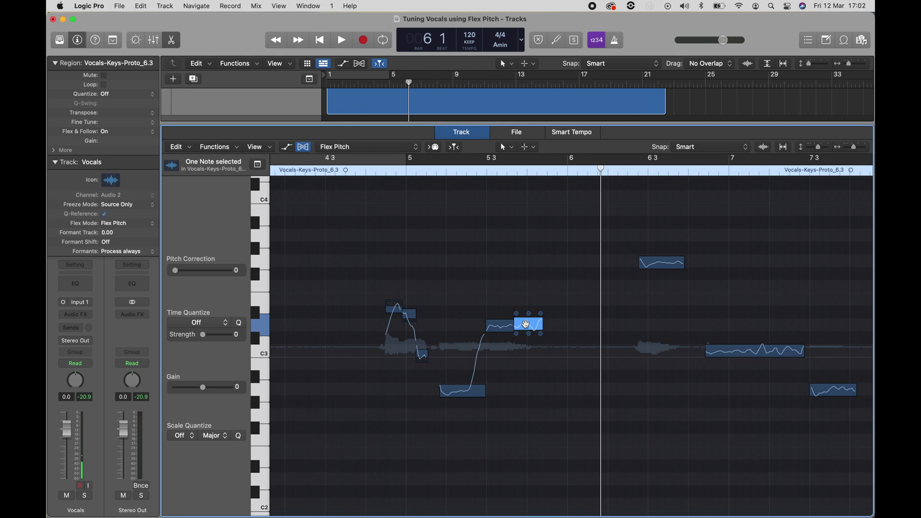
left_click_drag(526, 325, 526, 289)
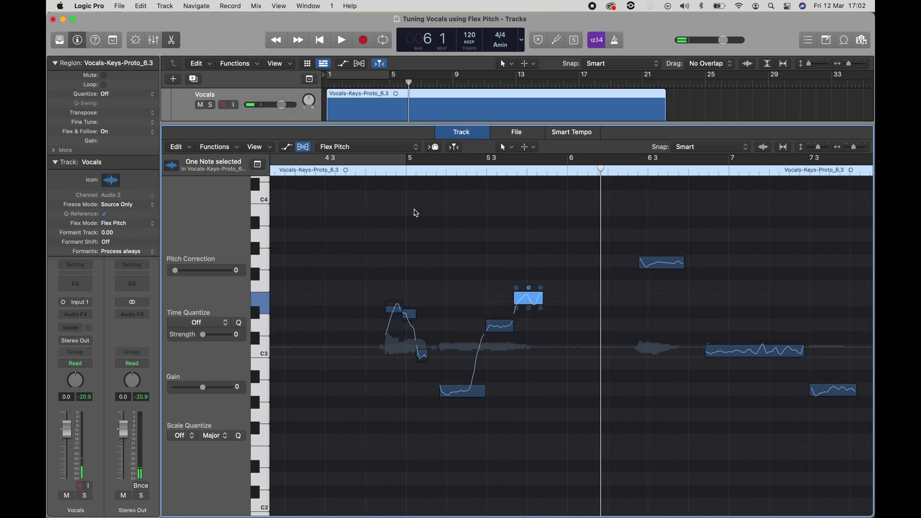
left_click(355, 171)
key("space")
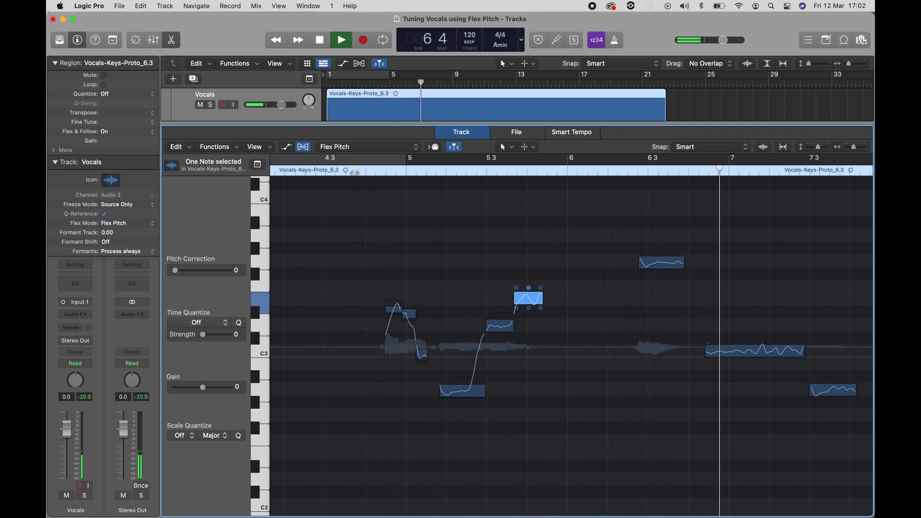
key("space")
Glue the two split halves after bar 5 back into one note at its neighbour's pitch
left_click(494, 334)
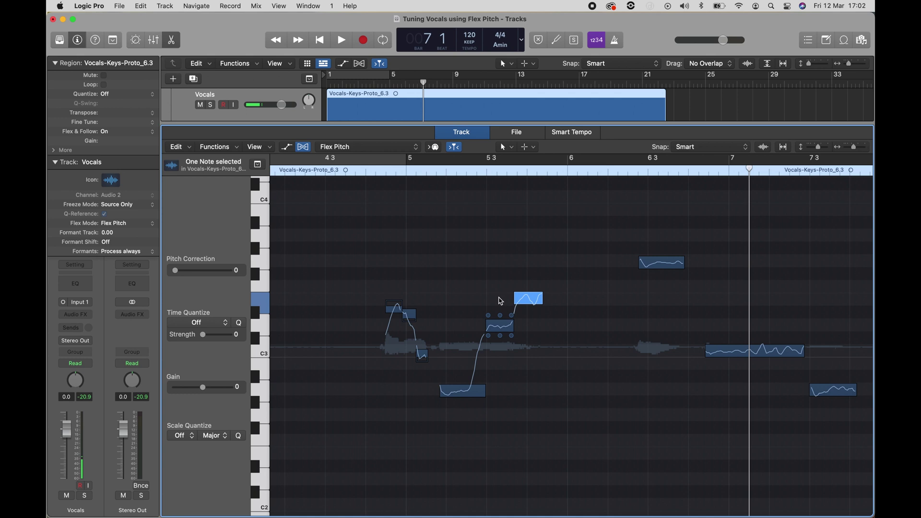
left_click(528, 299)
key("t")
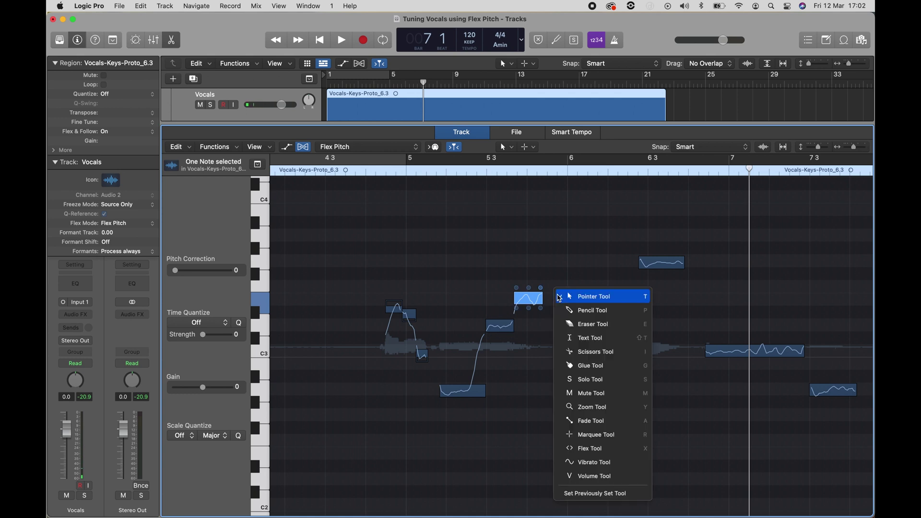
left_click(559, 299)
left_click_drag(559, 296, 489, 342)
double_click(528, 300)
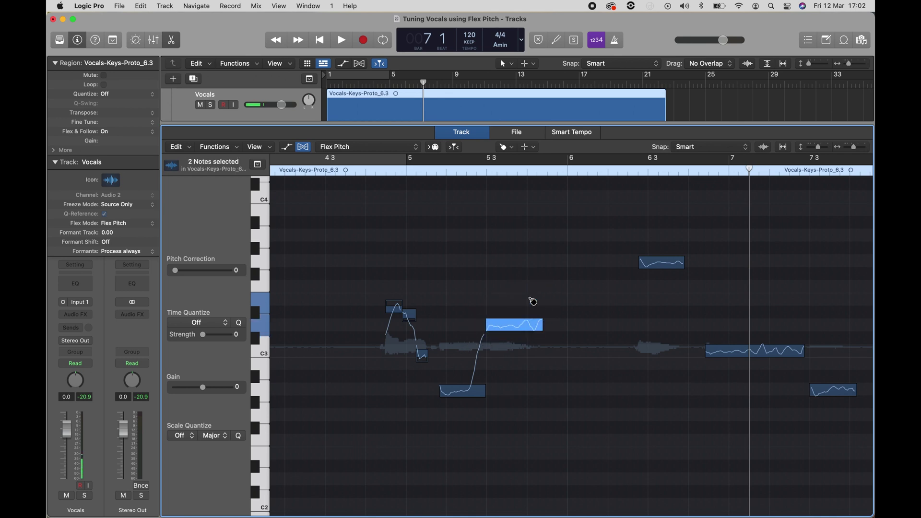
left_click(488, 171)
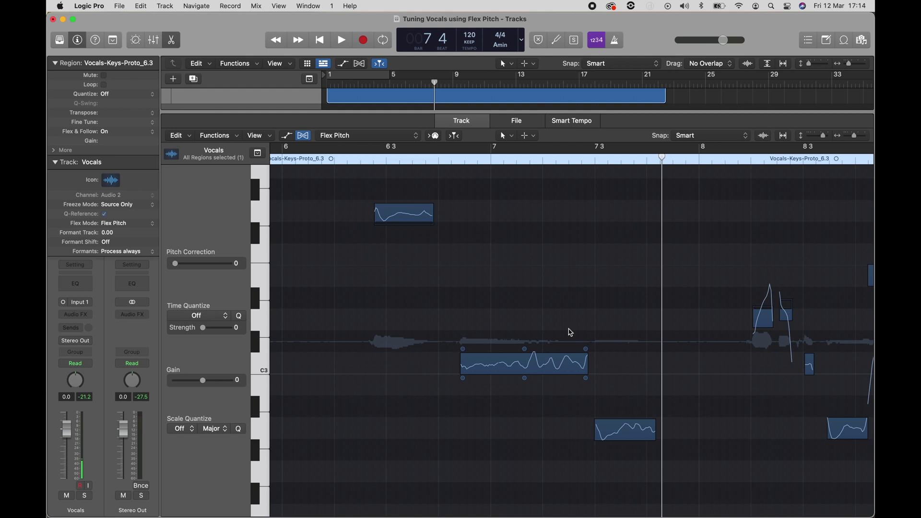
Adjust the start pitch drift of the long C3 note and audition from bar 6 3
left_click(552, 362)
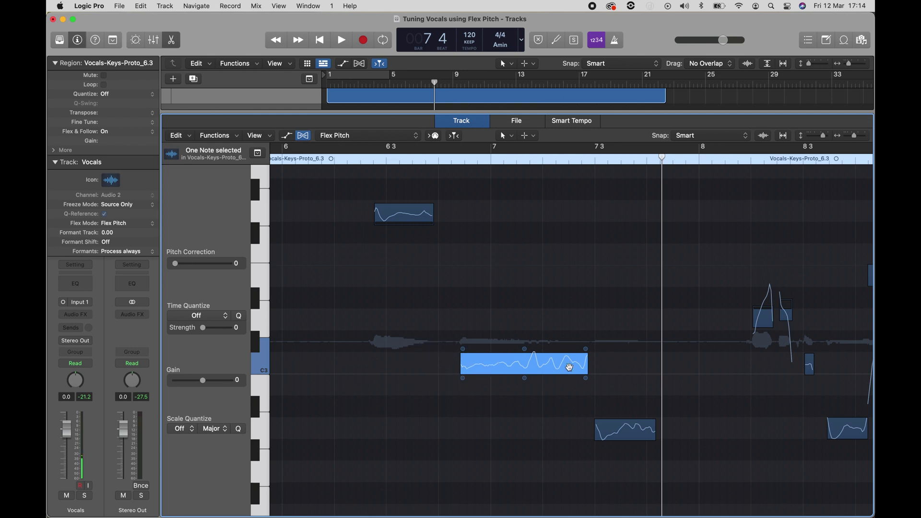
mouse_move(465, 355)
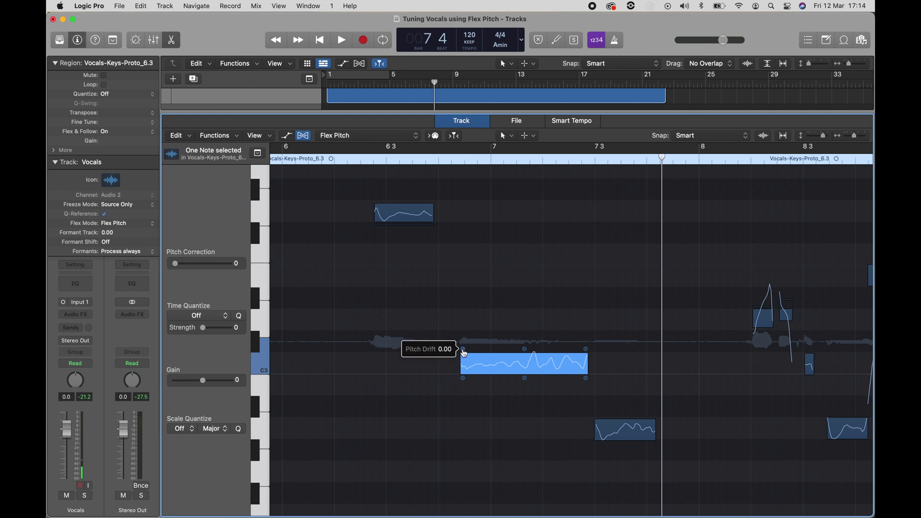
left_click_drag(464, 355, 461, 379)
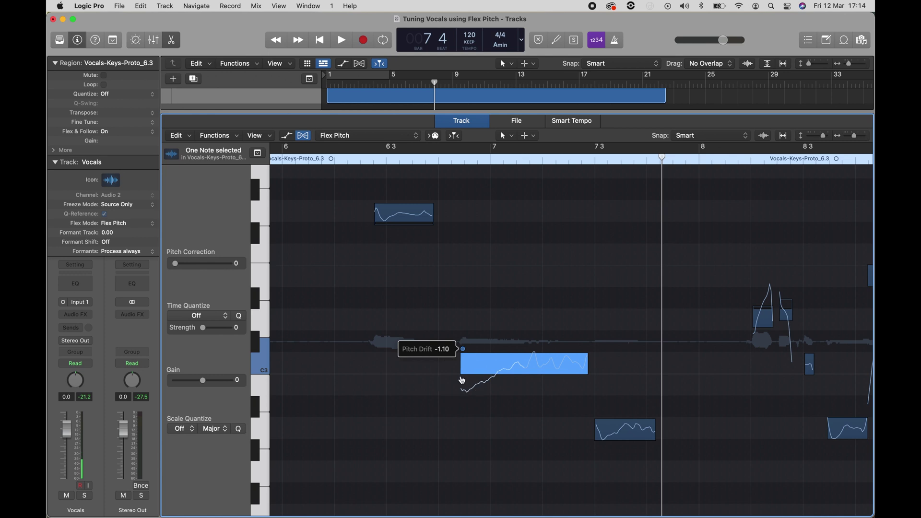
left_click(424, 164)
key("space")
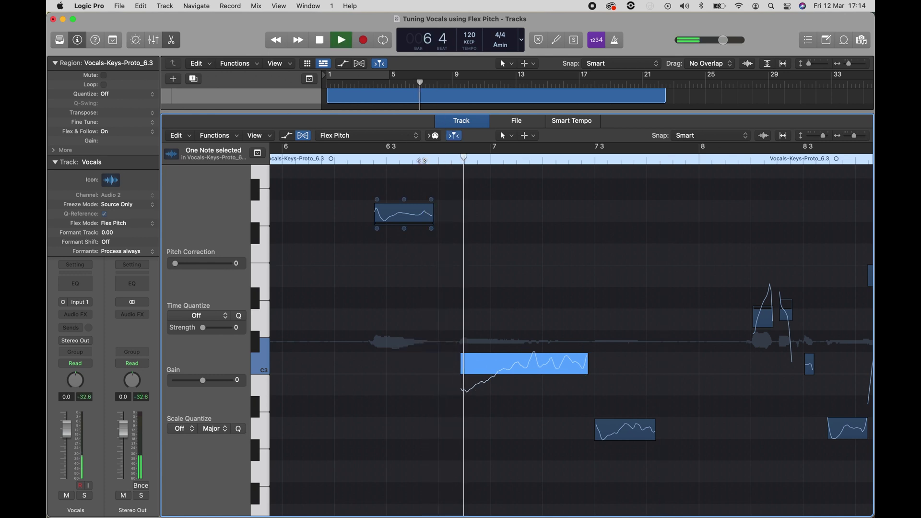
left_click(473, 366)
key("space")
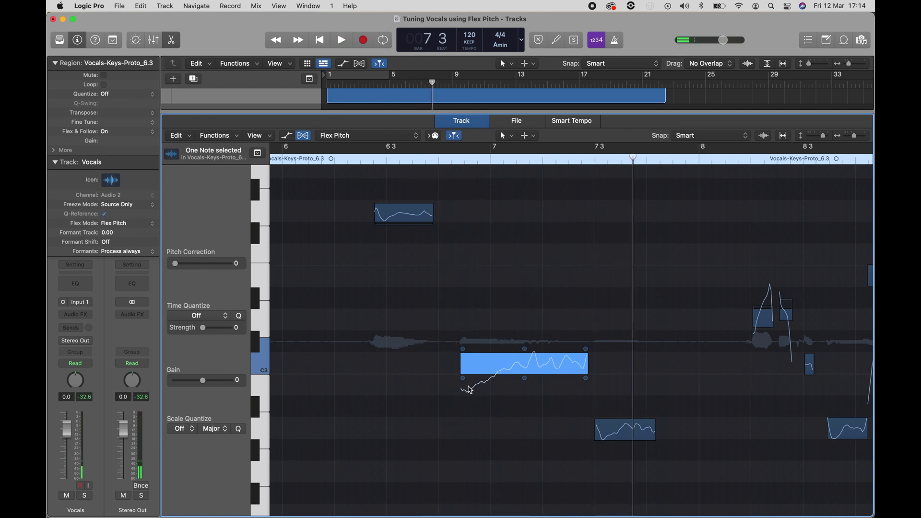
Bend the start of the C3 note's pitch curve upward and play it back
left_click_drag(463, 380, 464, 382)
left_click(463, 349)
left_click_drag(464, 349, 456, 277)
left_click(432, 159)
key("space")
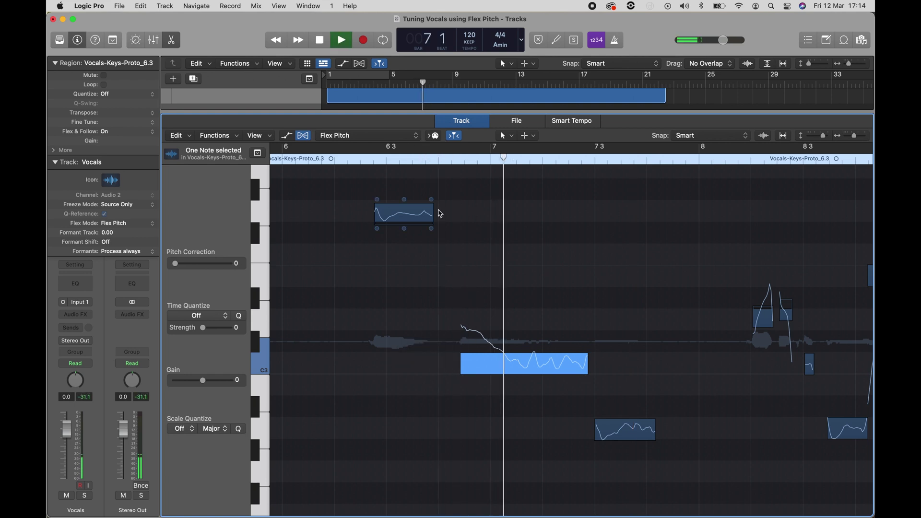
left_click(494, 382)
key("space")
Raise the note's end pitch drift, audition, then readjust both ends to -0.09 drift
mouse_move(462, 350)
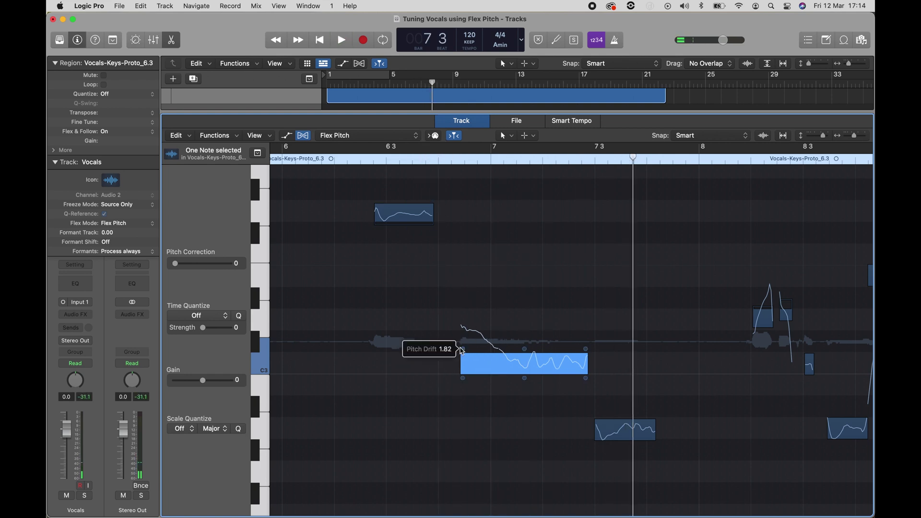
mouse_move(590, 358)
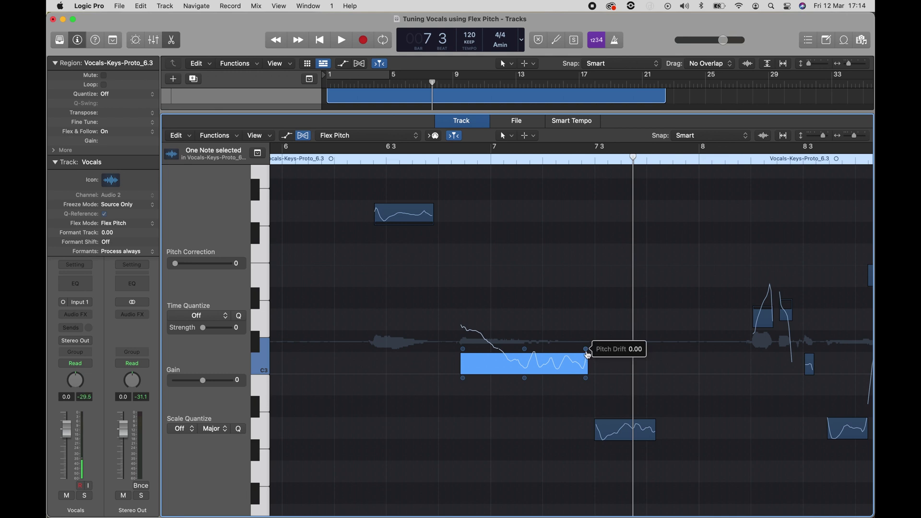
left_click_drag(588, 355, 589, 319)
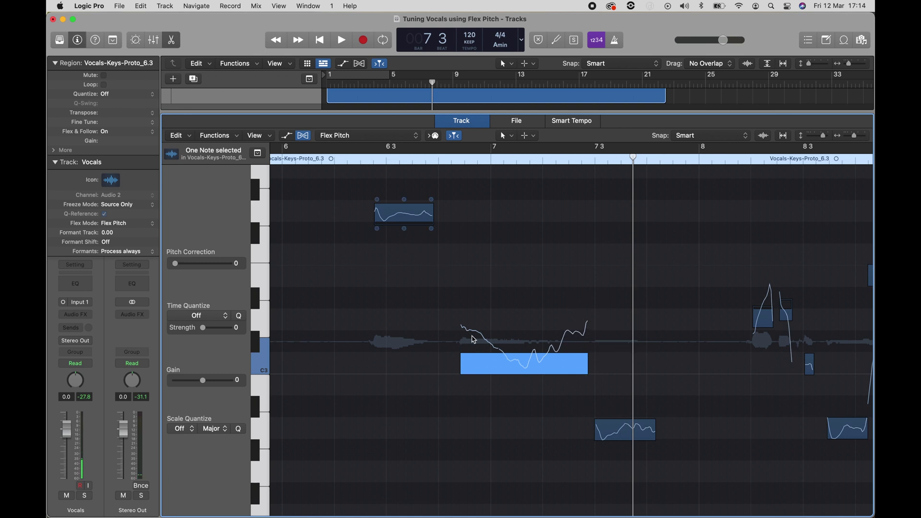
left_click(426, 160)
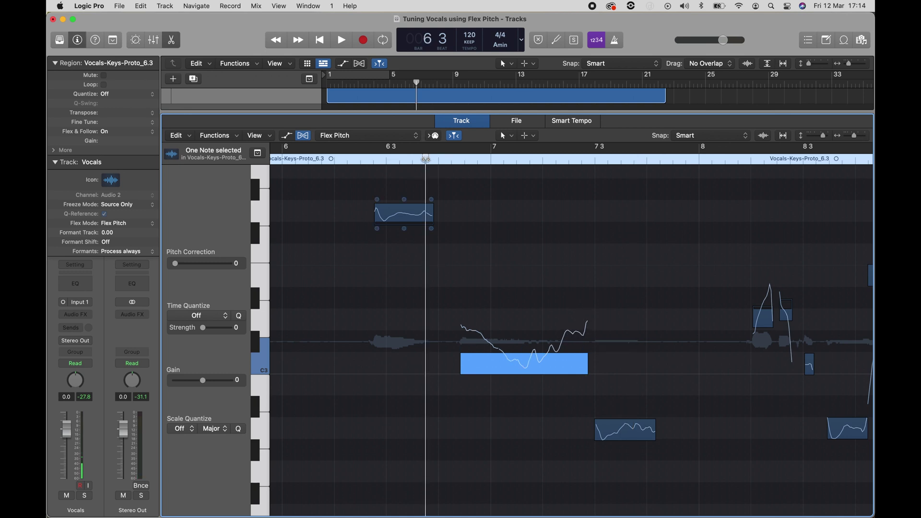
key("space")
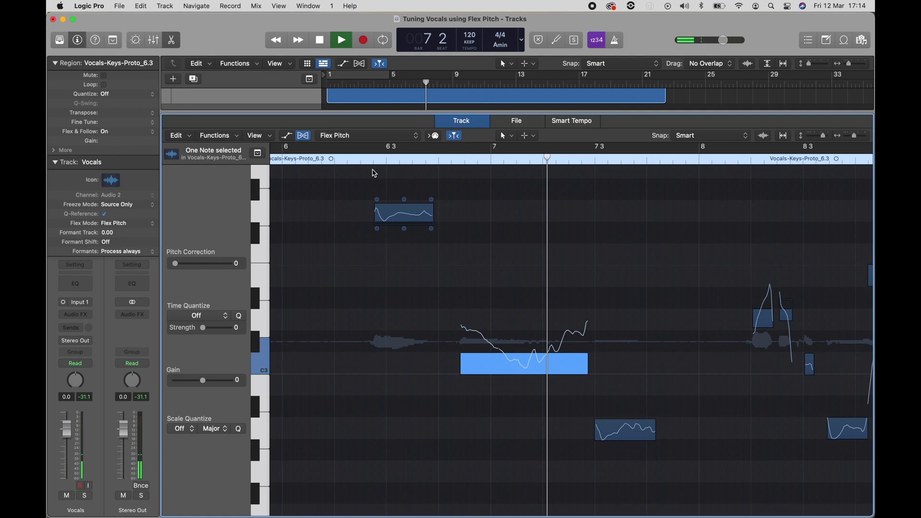
key("space")
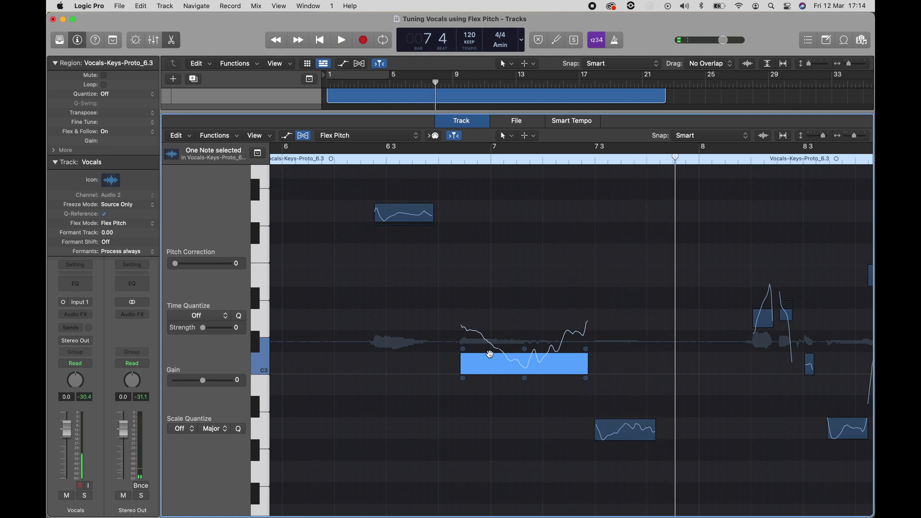
left_click_drag(463, 349, 463, 390)
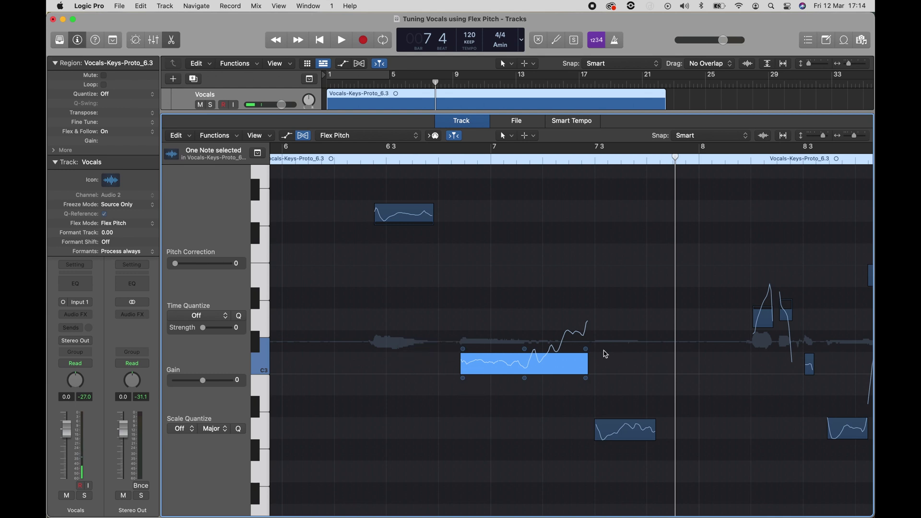
left_click_drag(586, 349, 594, 390)
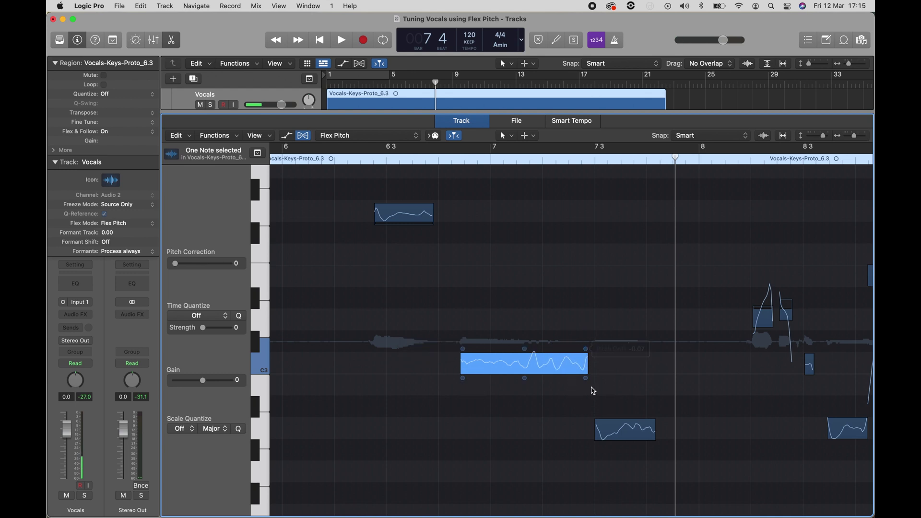
Exaggerate the long C3 note's vibrato and audition it from bar 6 3
left_click(524, 379)
left_click_drag(525, 378, 519, 312)
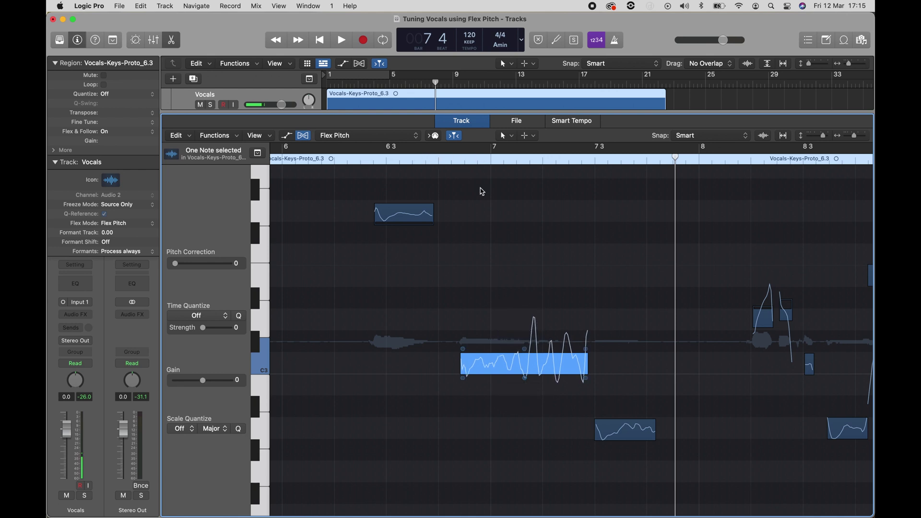
left_click(412, 159)
key("space")
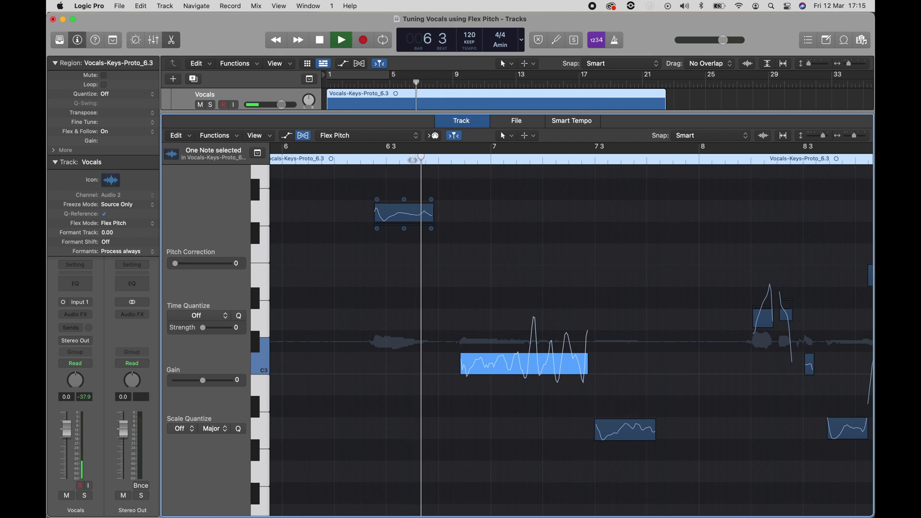
left_click(530, 358)
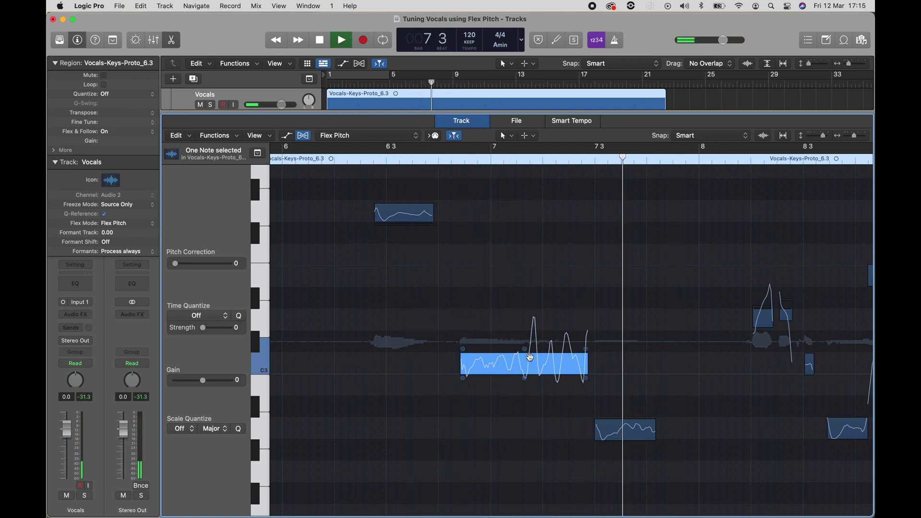
key("space")
Flatten vibrato to 0% on the long C3 note and its lower and upper neighbours
mouse_move(527, 385)
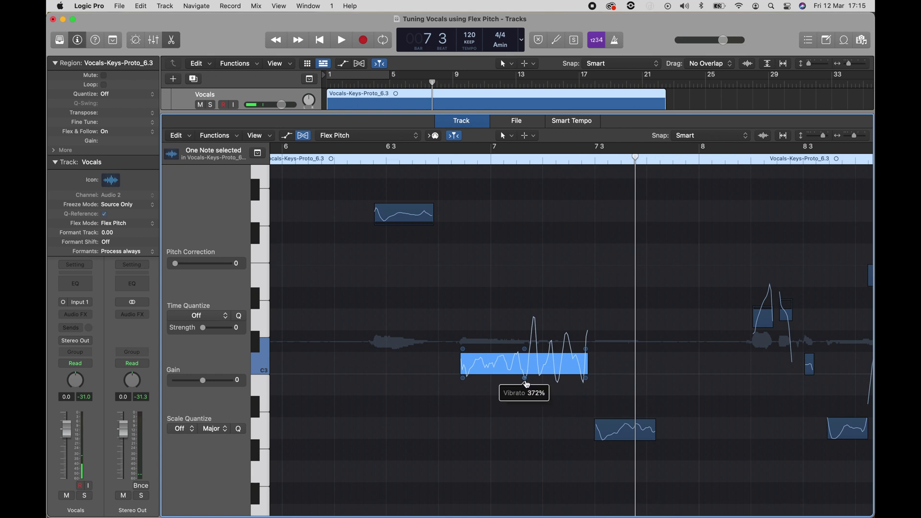
left_click_drag(526, 382, 530, 443)
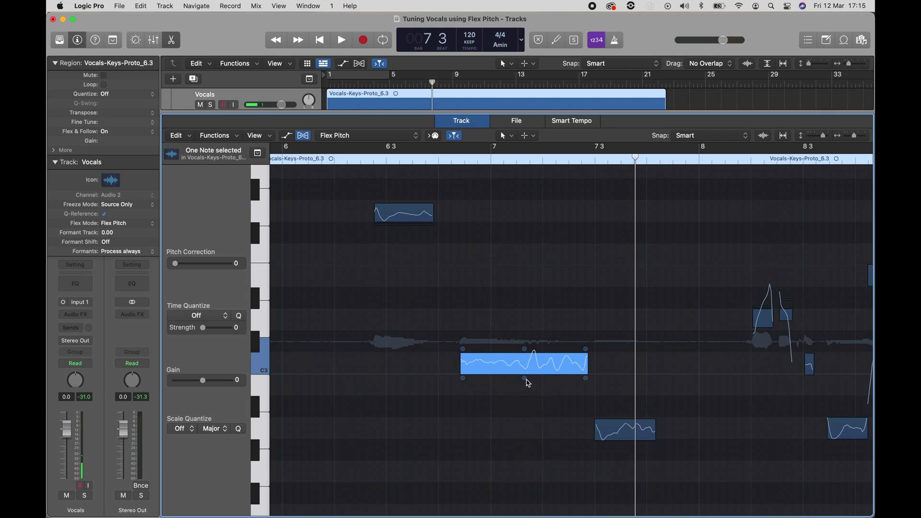
left_click_drag(526, 380, 525, 407)
left_click(623, 434)
left_click_drag(626, 444, 625, 470)
left_click(405, 220)
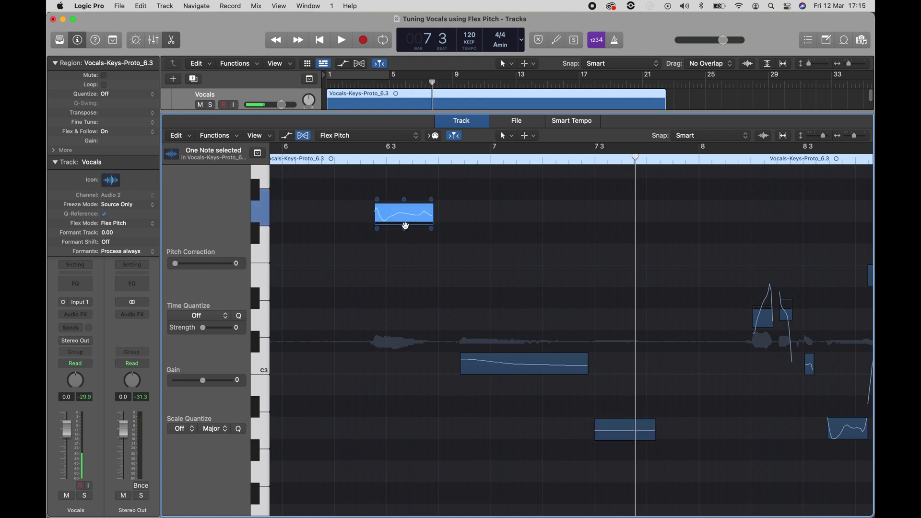
left_click_drag(404, 229, 408, 252)
left_click(335, 160)
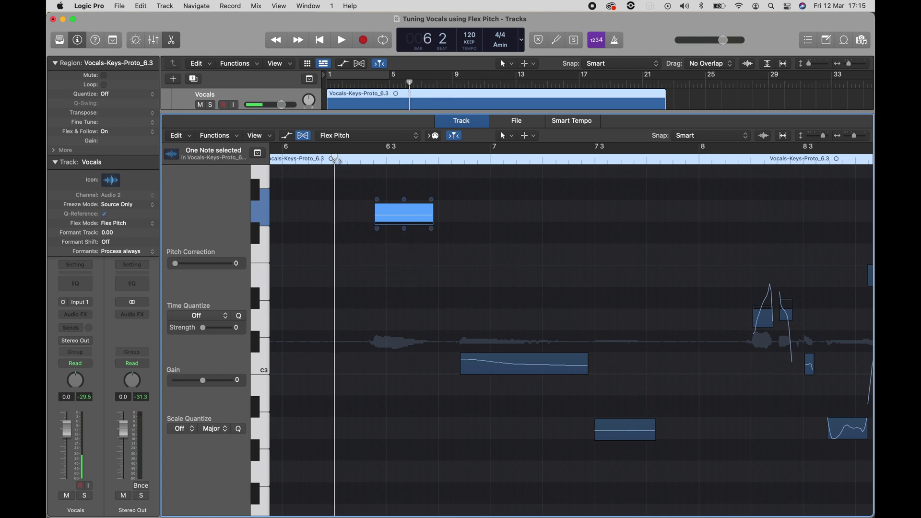
left_click_drag(660, 481, 396, 216)
right_click(395, 215)
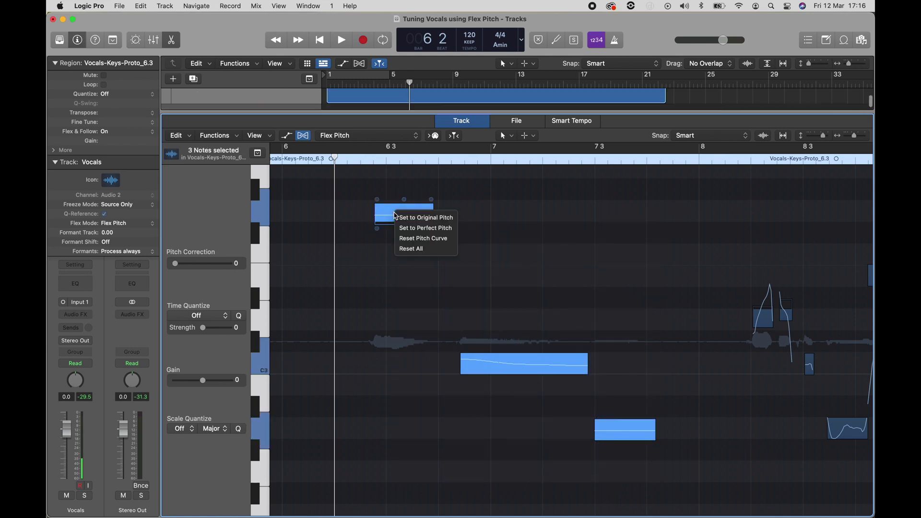
left_click(426, 228)
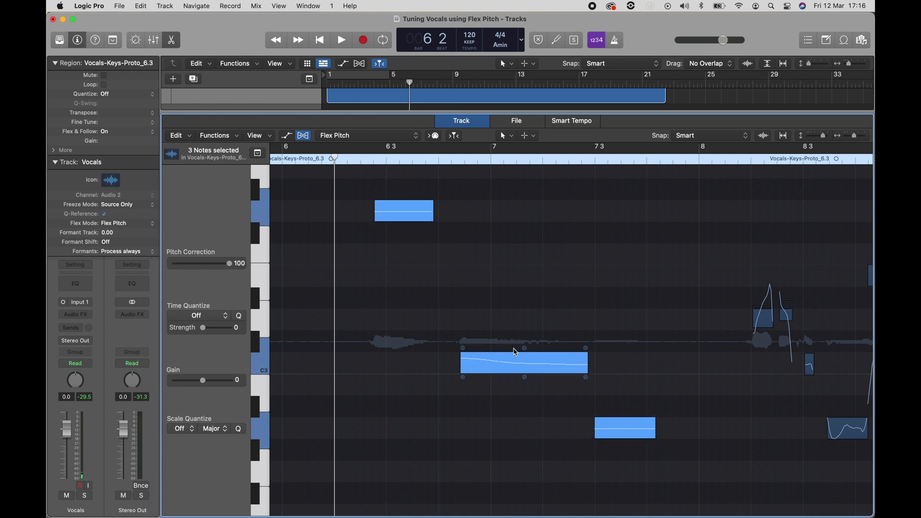
mouse_move(465, 355)
left_click_drag(465, 356, 463, 357)
mouse_move(586, 348)
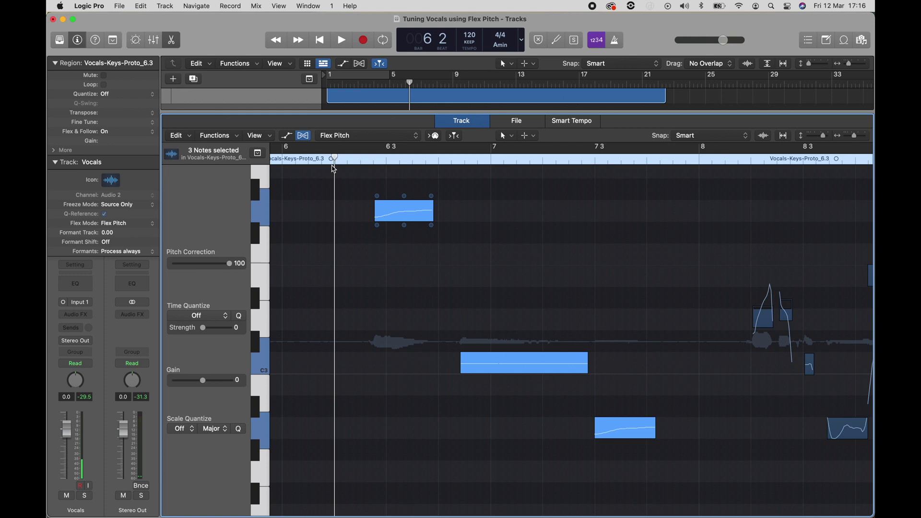
left_click_drag(377, 196, 377, 195)
key("space")
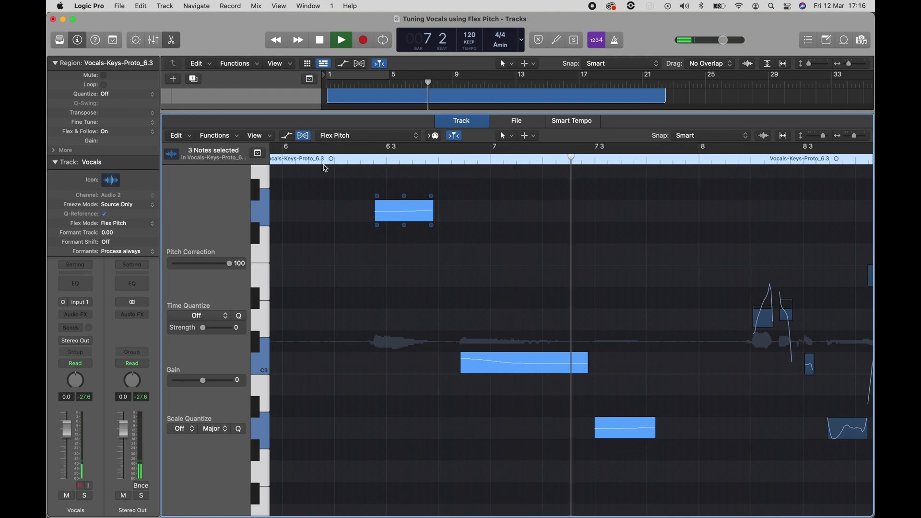
key("space")
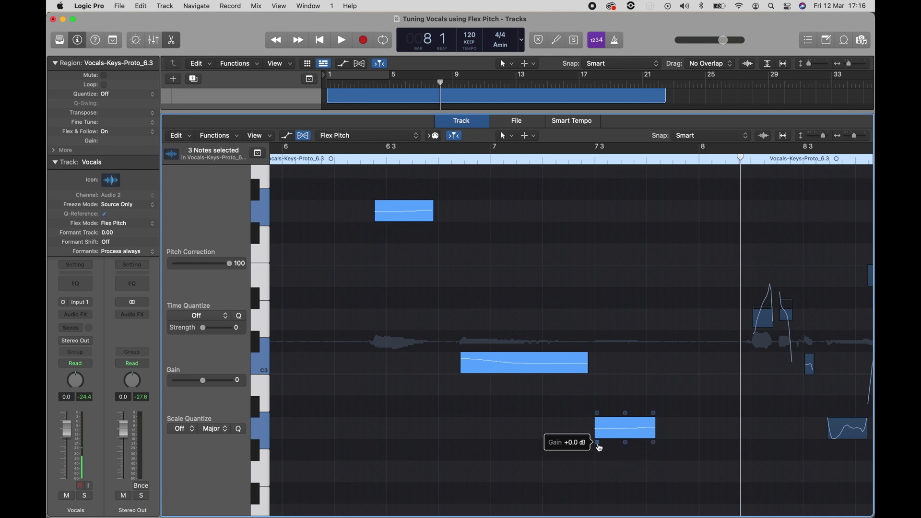
Boost the gain of the three notes around bar 7 and audition them
left_click_drag(599, 447, 595, 414)
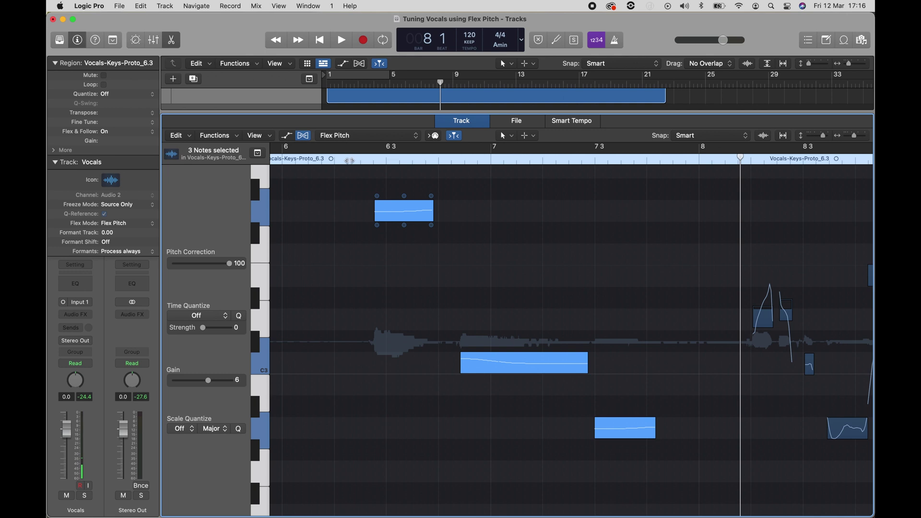
double_click(350, 161)
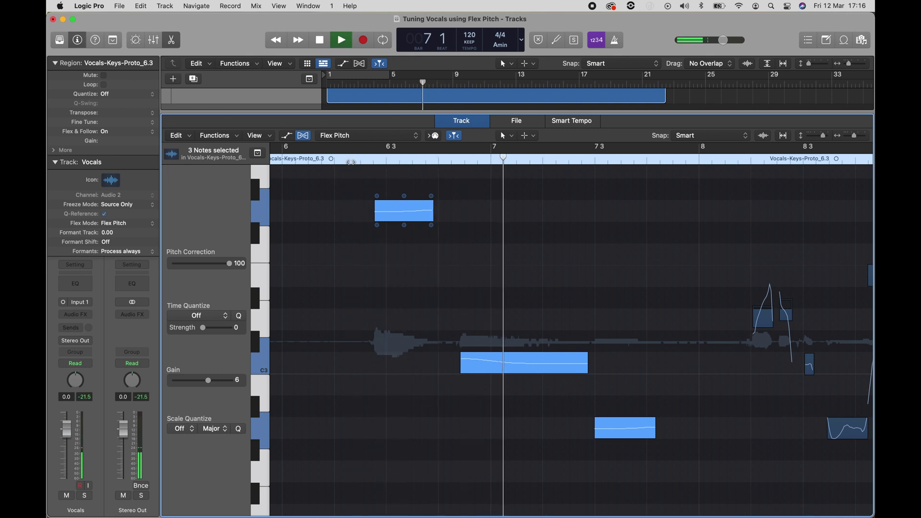
key("space")
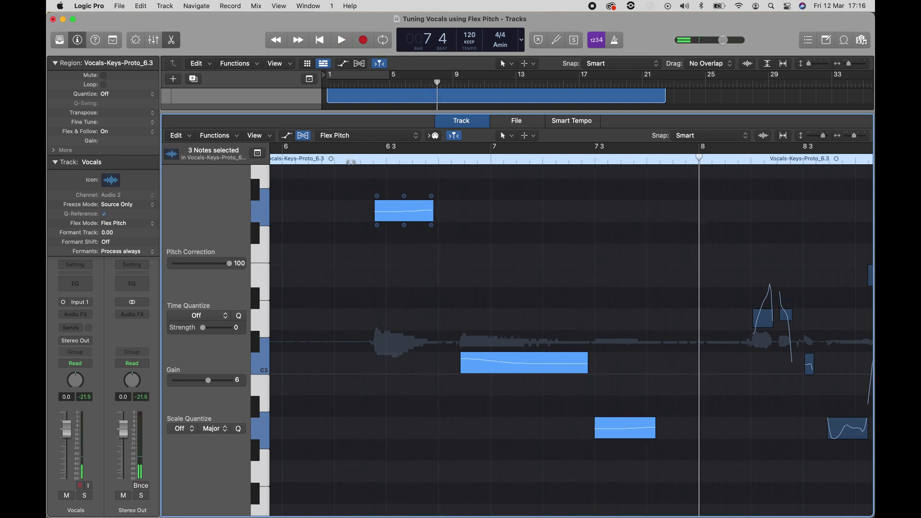
left_click_drag(597, 442, 600, 388)
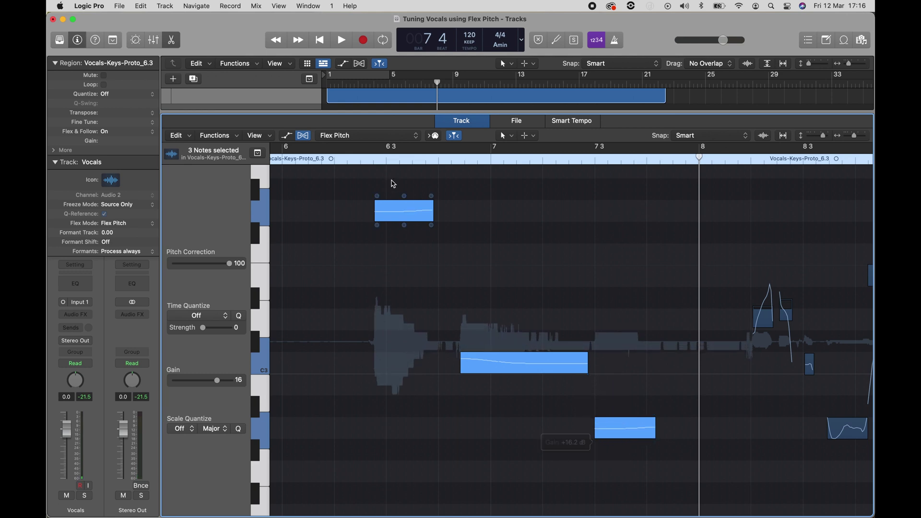
left_click(346, 163)
key("space")
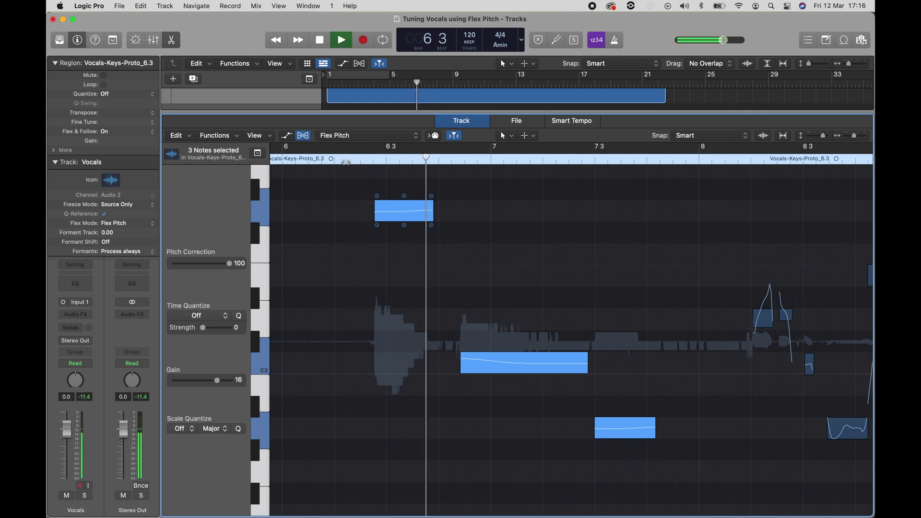
key("space")
Undo the group boost, raise gain on only the low note near bar 7 3, and audition
left_click(578, 450)
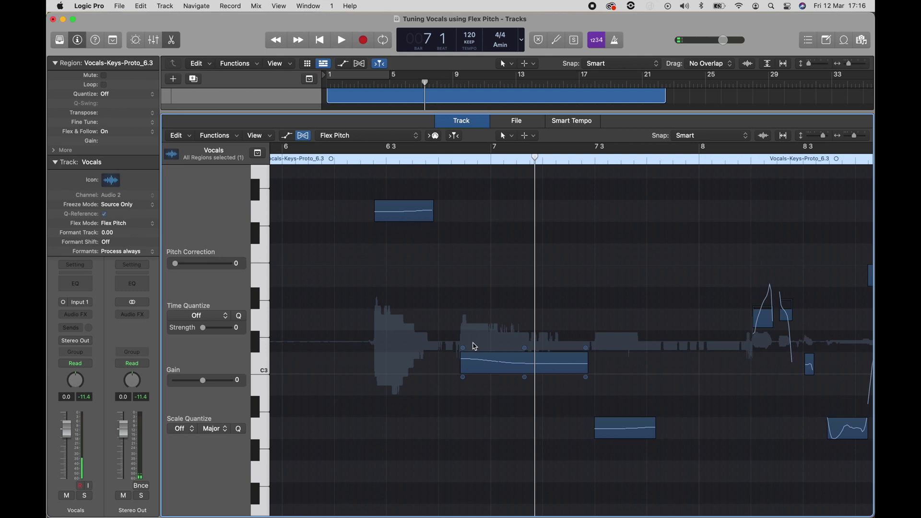
left_click(609, 427)
left_click(520, 431)
key("super+a")
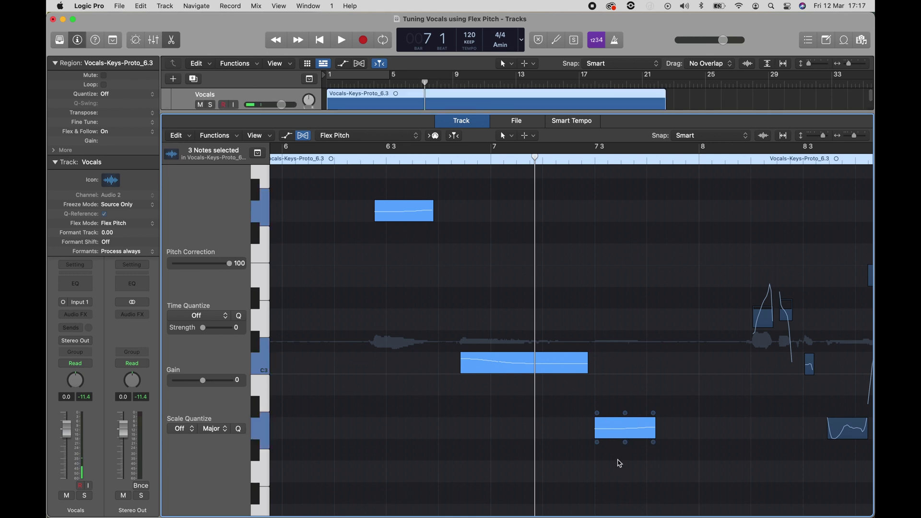
left_click(623, 432)
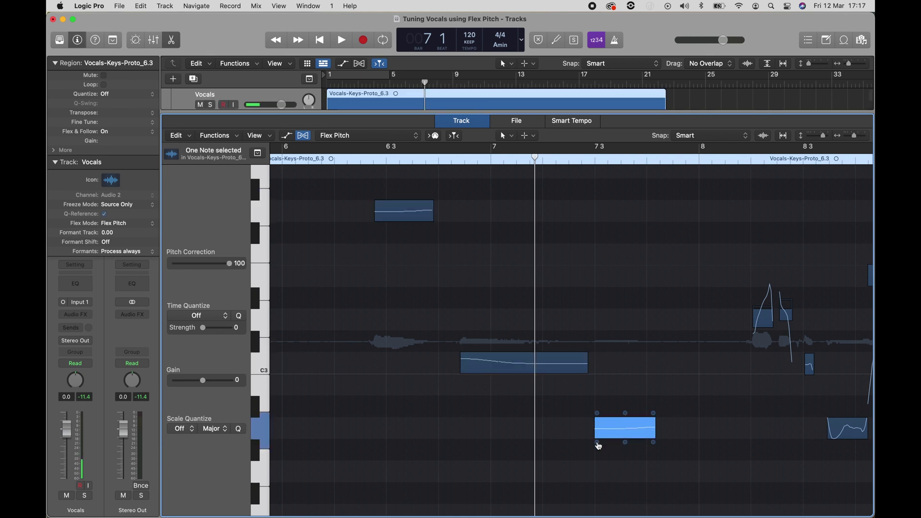
left_click_drag(599, 446, 600, 339)
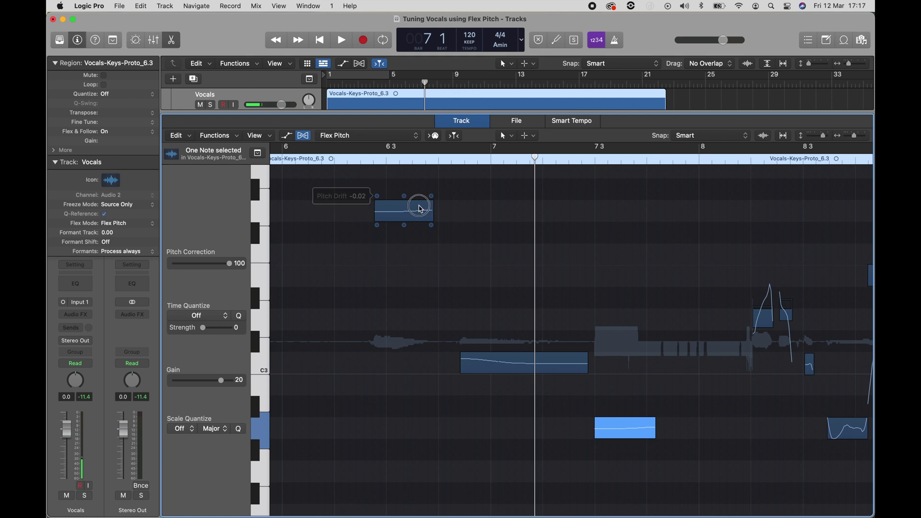
left_click_drag(370, 185, 370, 330)
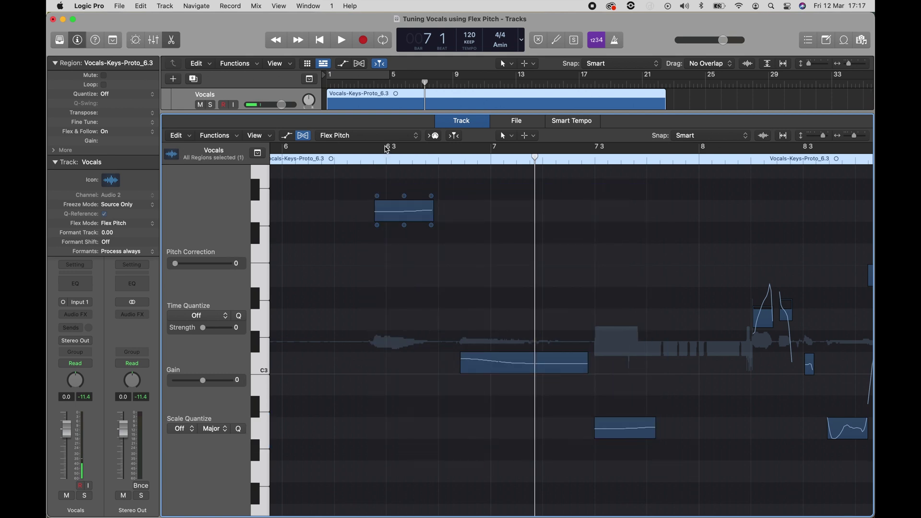
double_click(365, 161)
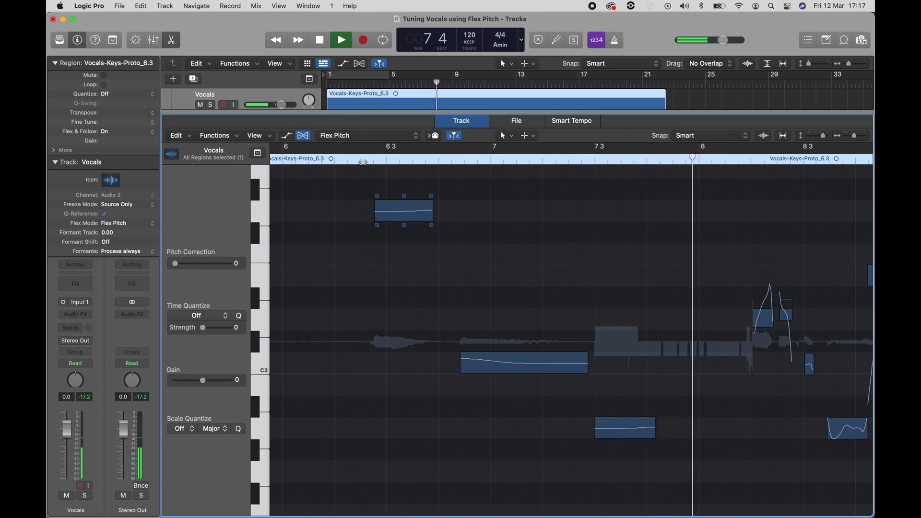
key("space")
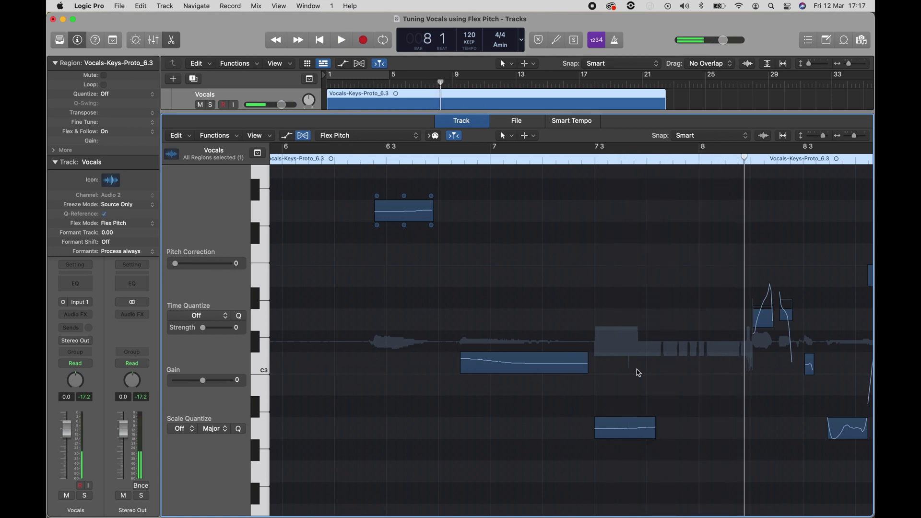
left_click(620, 429)
mouse_move(598, 445)
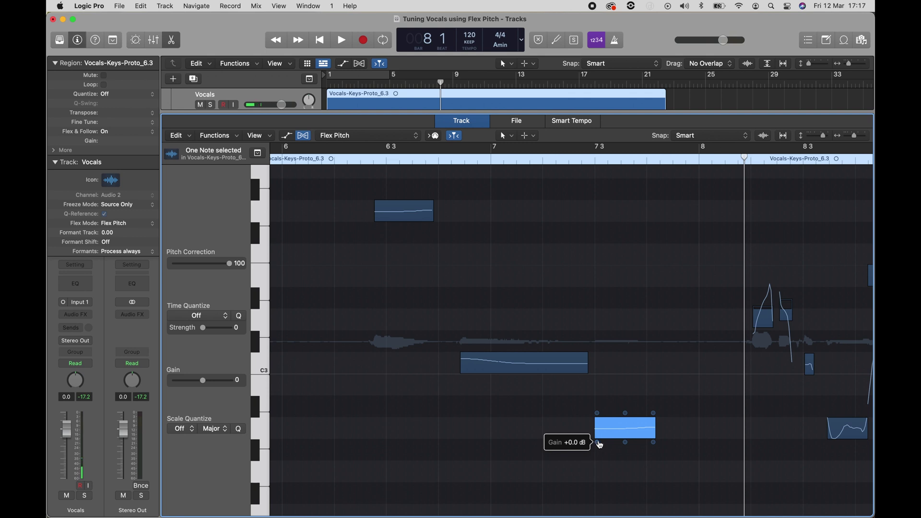
Drag the high vocal note just after bar 3 down to a fine pitch of -3
scroll(648, 436, "right", 15)
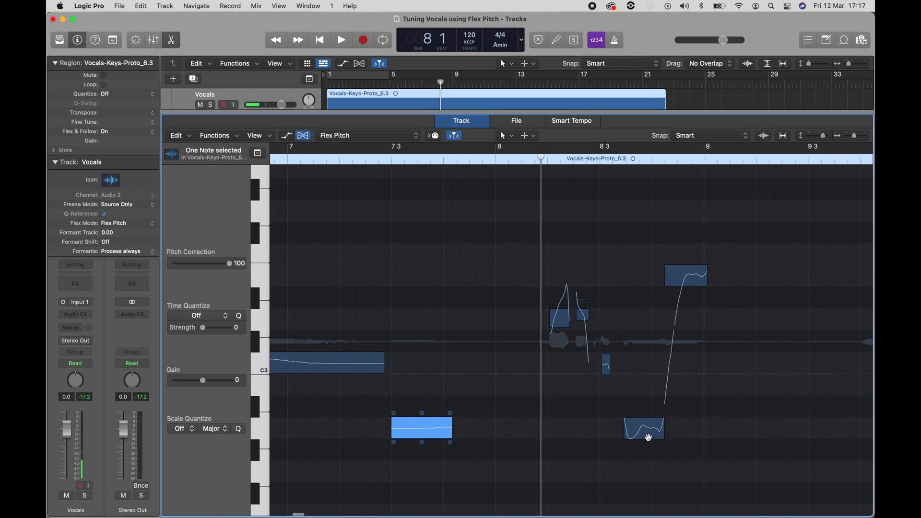
scroll(649, 438, "left", 20)
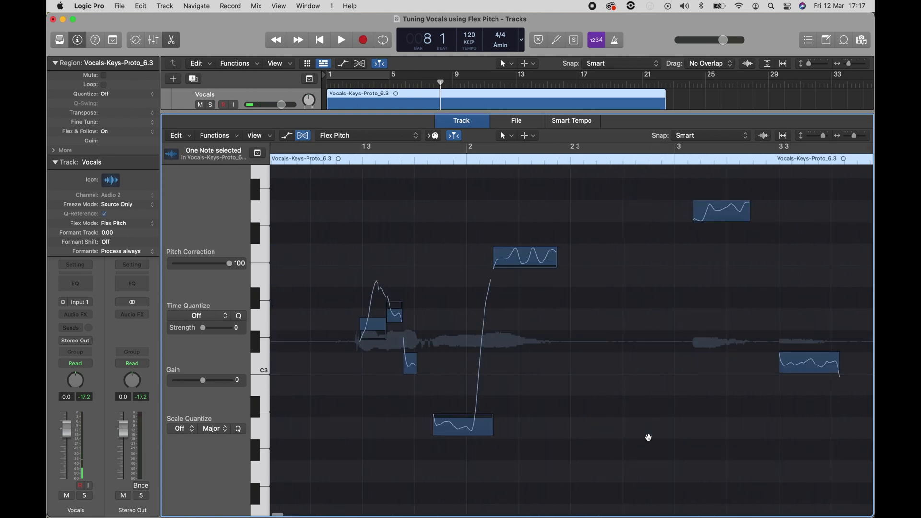
scroll(616, 440, "right", 5)
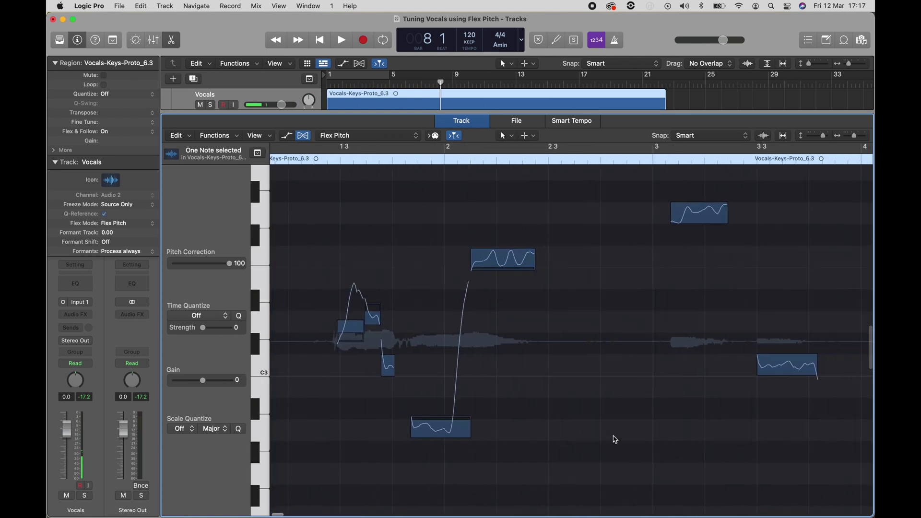
scroll(616, 440, "right", 3)
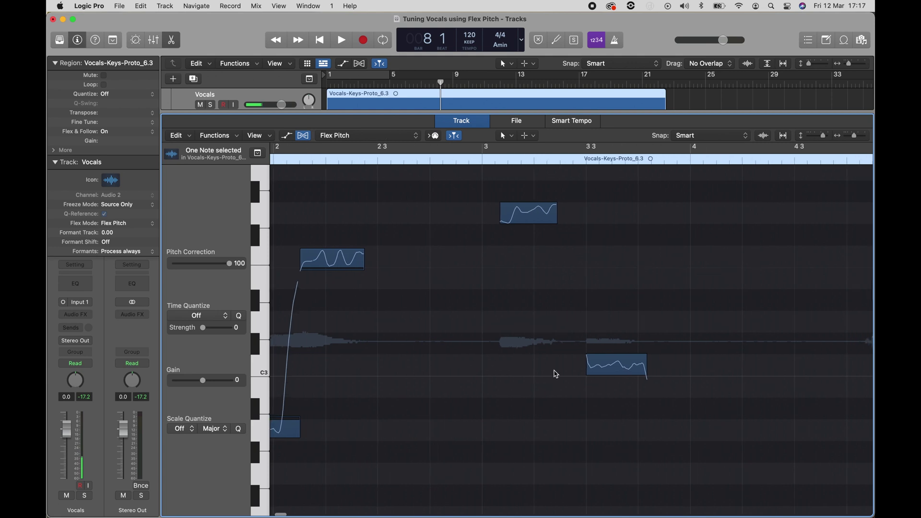
left_click(532, 216)
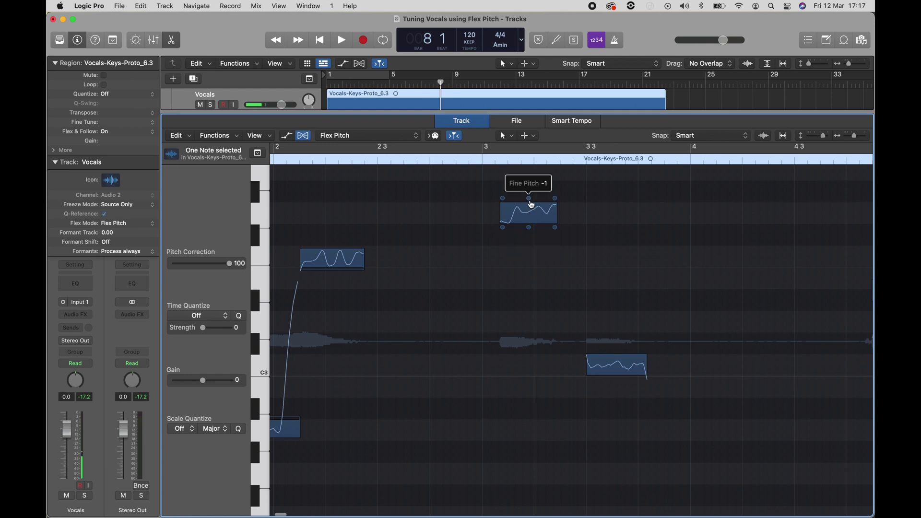
left_click_drag(532, 205, 531, 235)
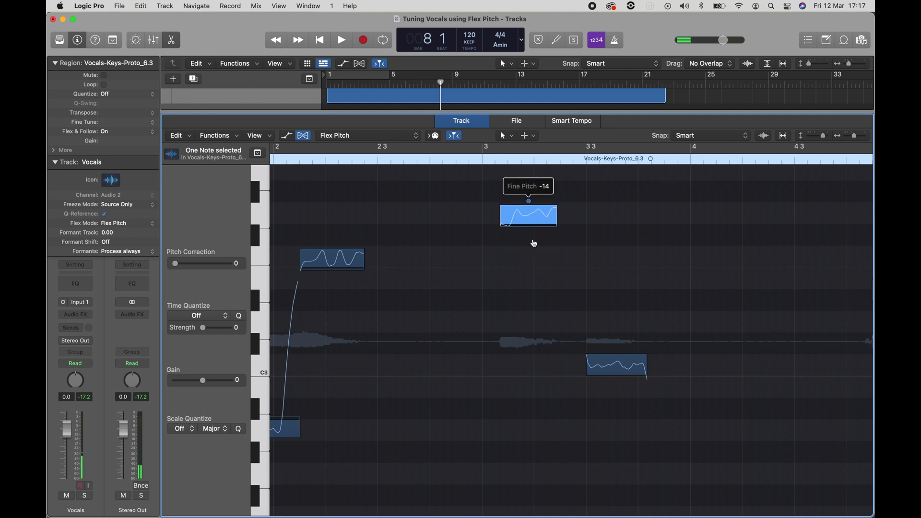
left_click(432, 159)
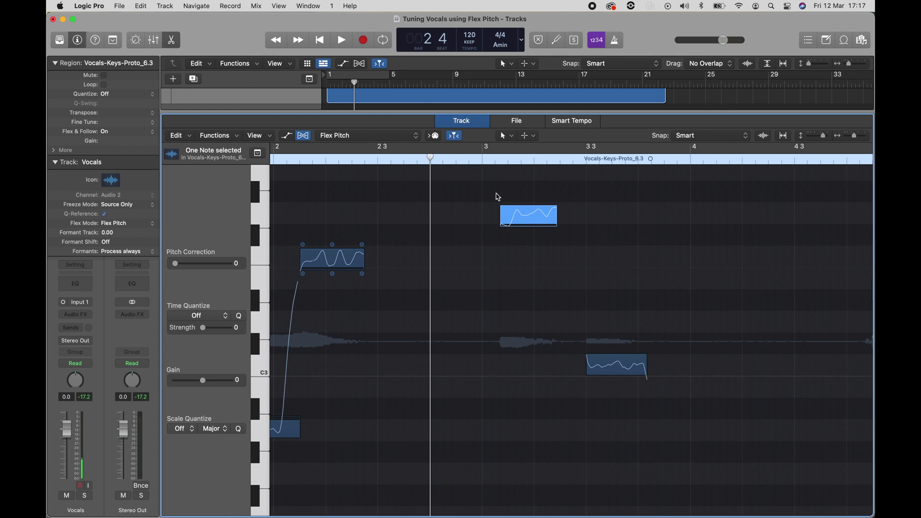
right_click(522, 220)
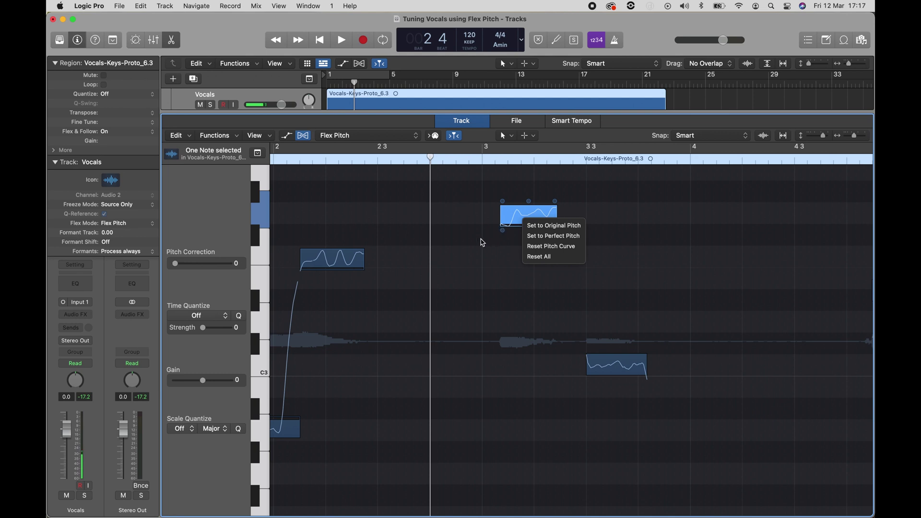
Close the high note's pitch options unchanged and play back the phrase around it
left_click(508, 247)
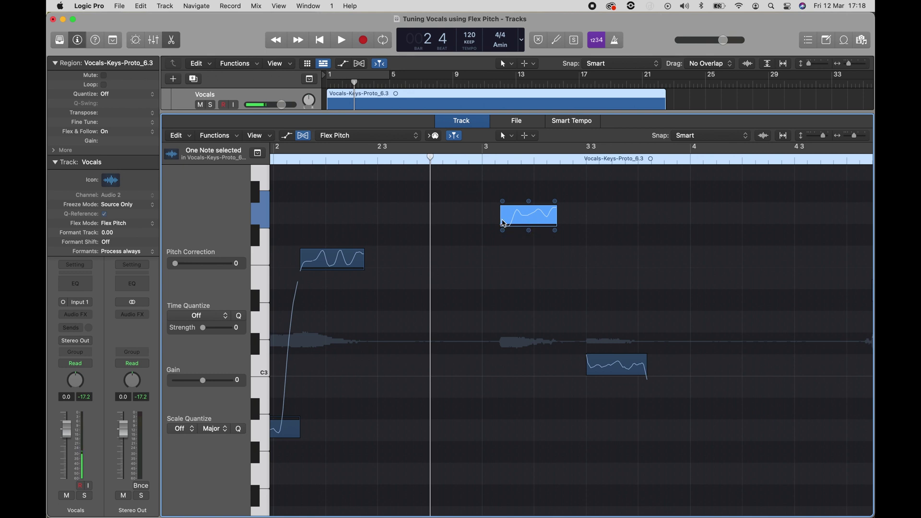
key("space")
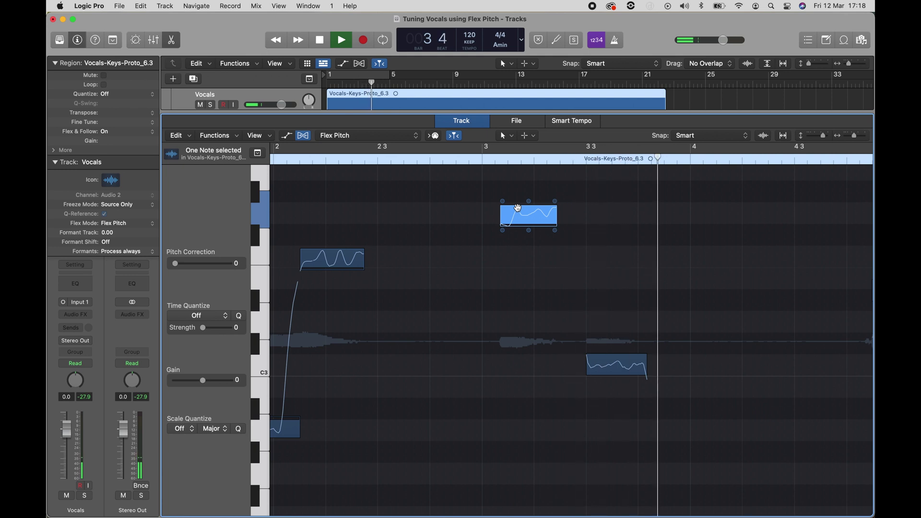
key("space")
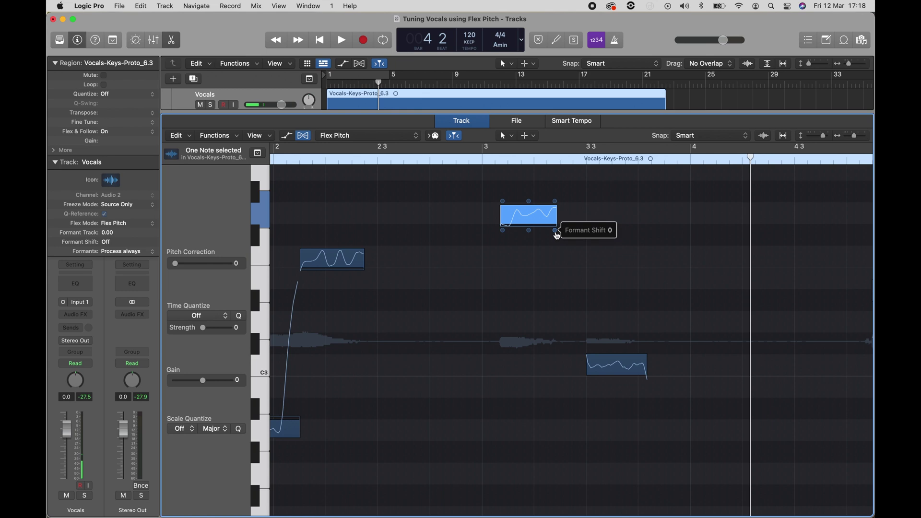
Drop the high note's formant shift to -160 and audition the result
left_click_drag(556, 231, 565, 208)
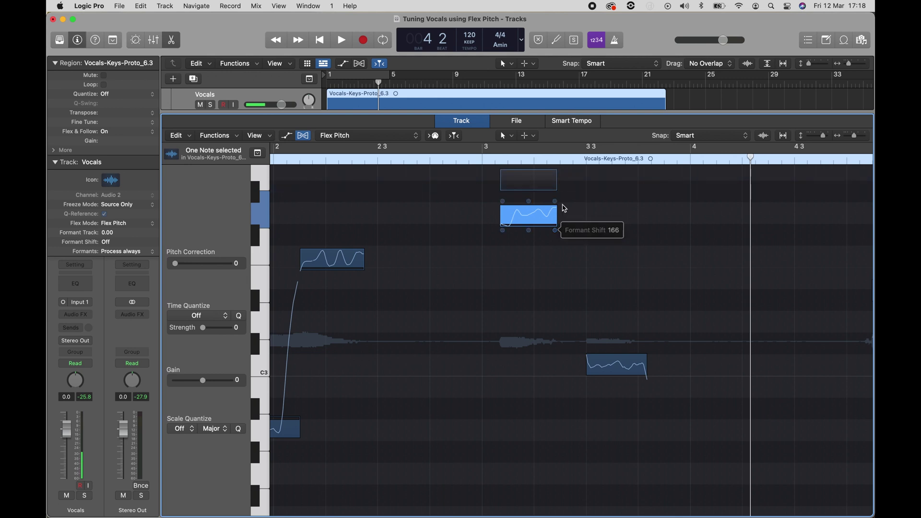
scroll(561, 214, "up", 3)
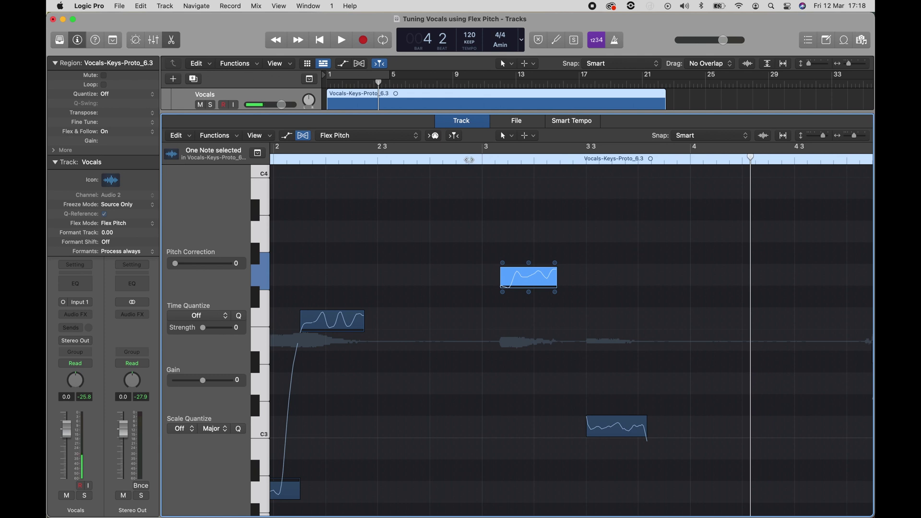
key("space")
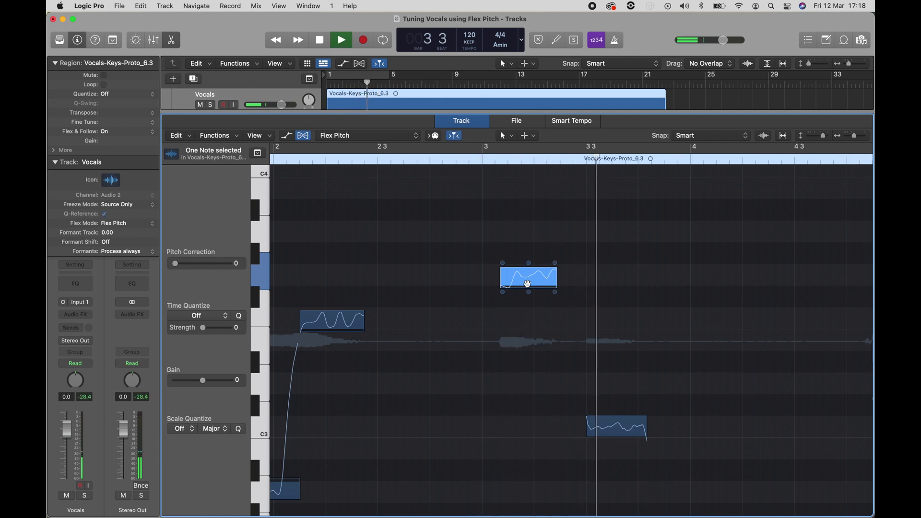
key("space")
left_click_drag(558, 296, 562, 374)
key("space")
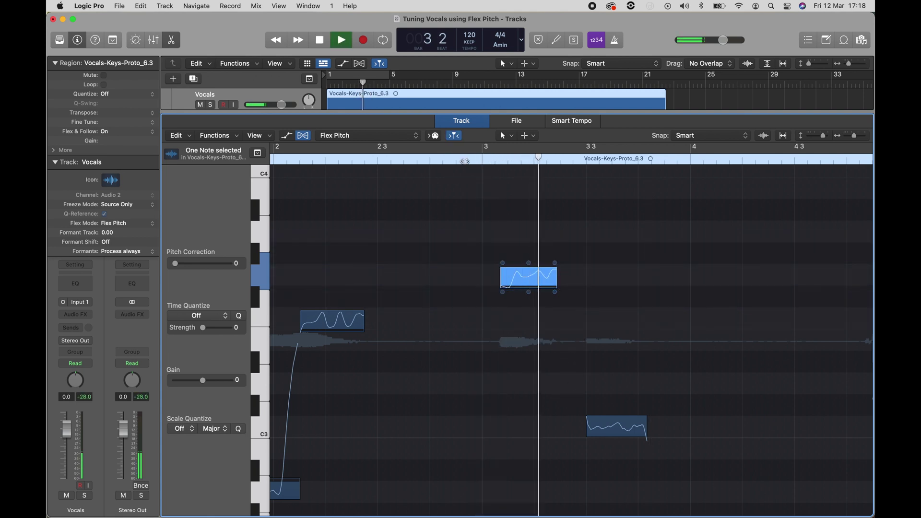
key("space")
Raise the bar 3 note's formant shift above 0 and play it back from just before bar 3
left_click_drag(555, 297, 567, 425)
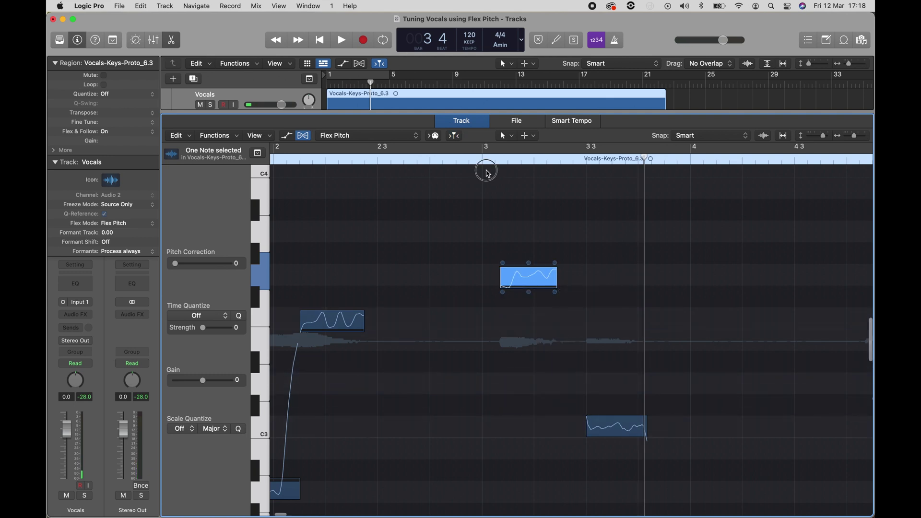
left_click(485, 170)
double_click(461, 159)
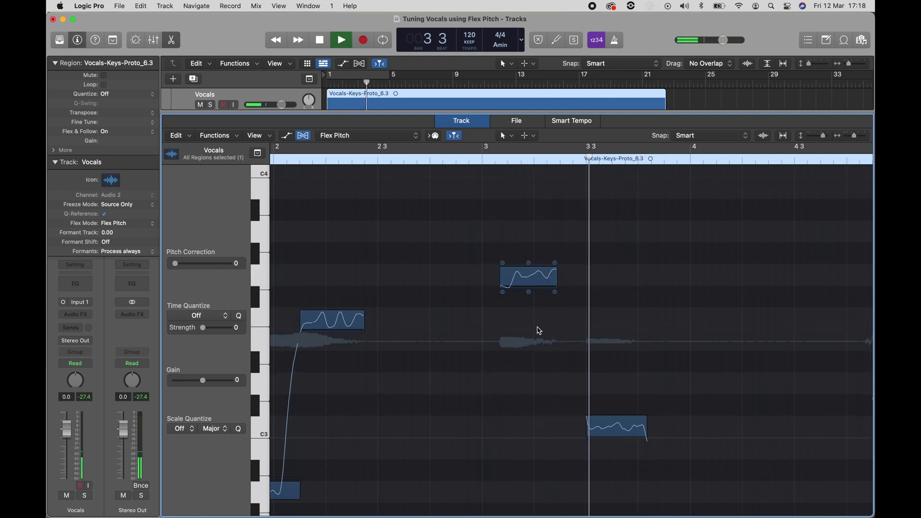
key("space")
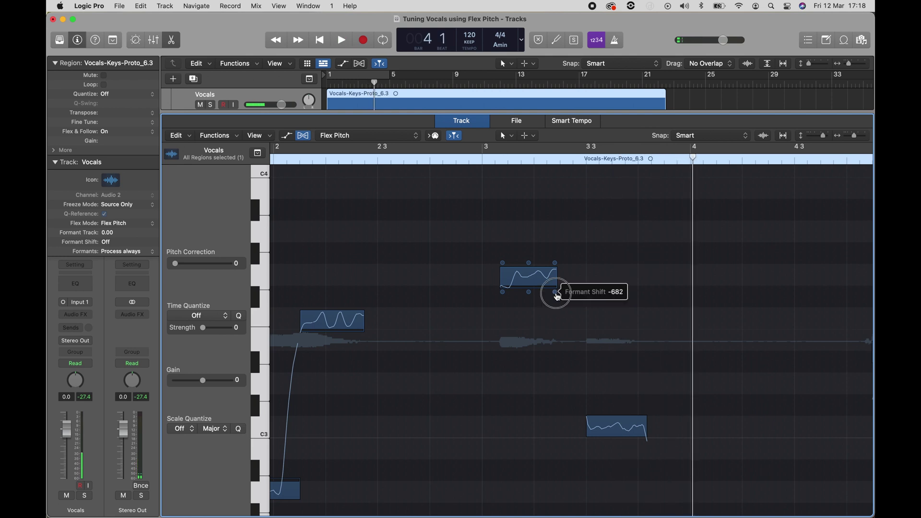
left_click_drag(552, 291, 551, 35)
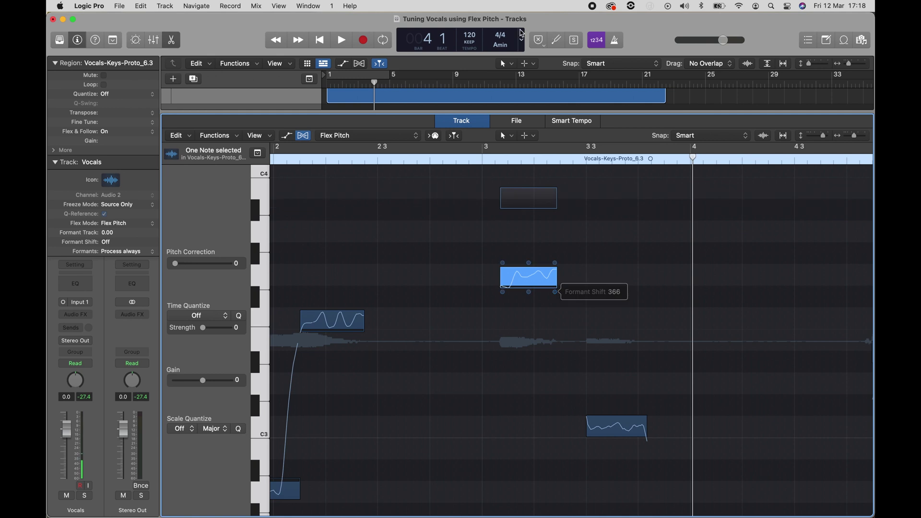
left_click(467, 160)
key("space")
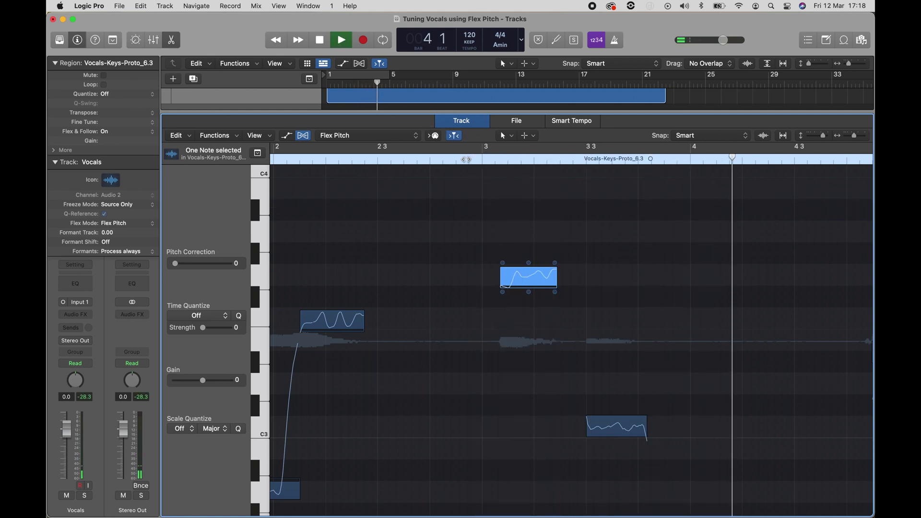
key("space")
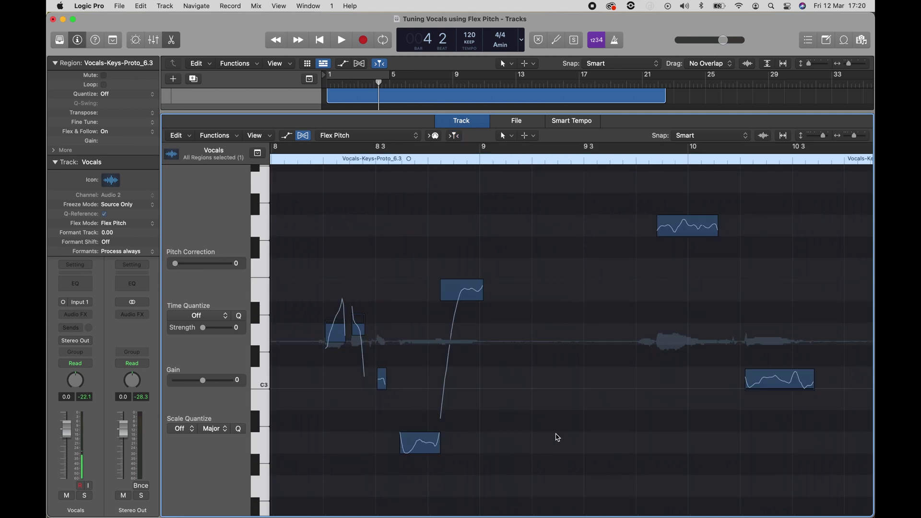
Play the vocal phrase from bar 8 3 to hear the notes to be re-pitched
scroll(557, 437, "down", 1)
scroll(558, 437, "left", 1)
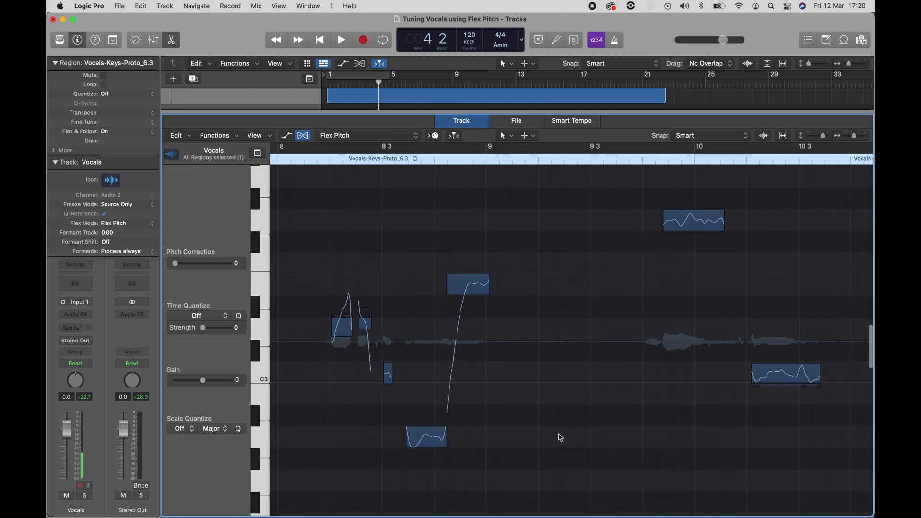
scroll(561, 437, "right", 4)
scroll(565, 438, "left", 3)
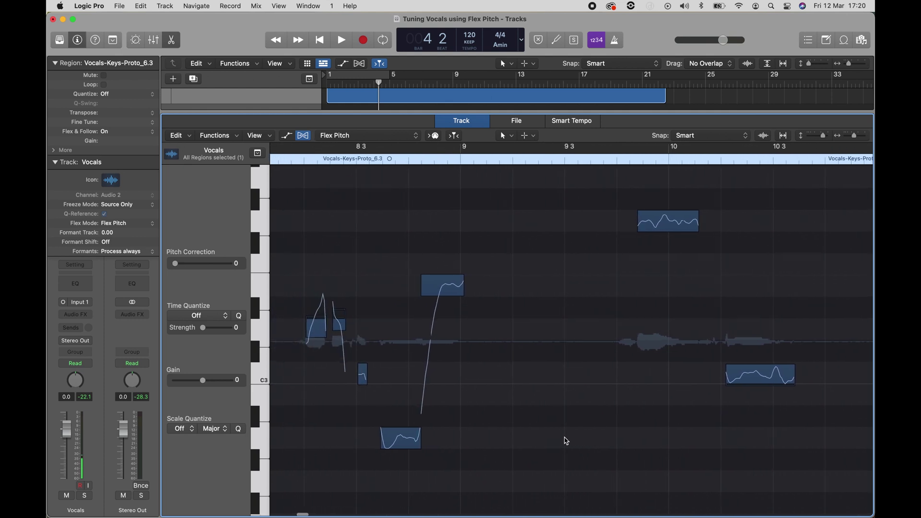
scroll(567, 441, "left", 1)
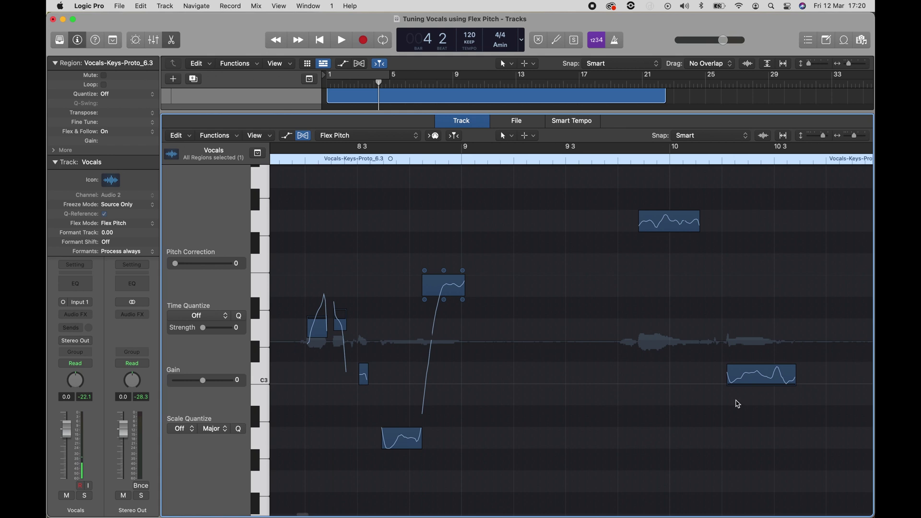
left_click(347, 159)
key("space")
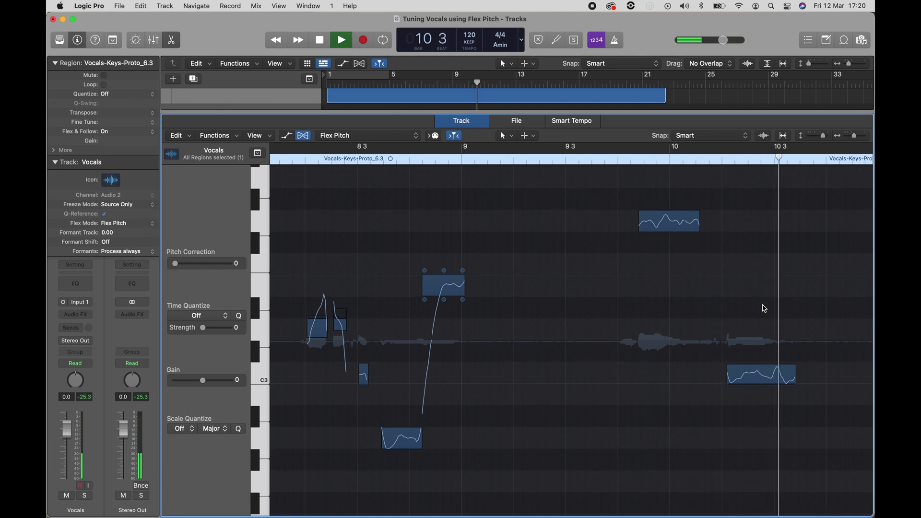
key("space")
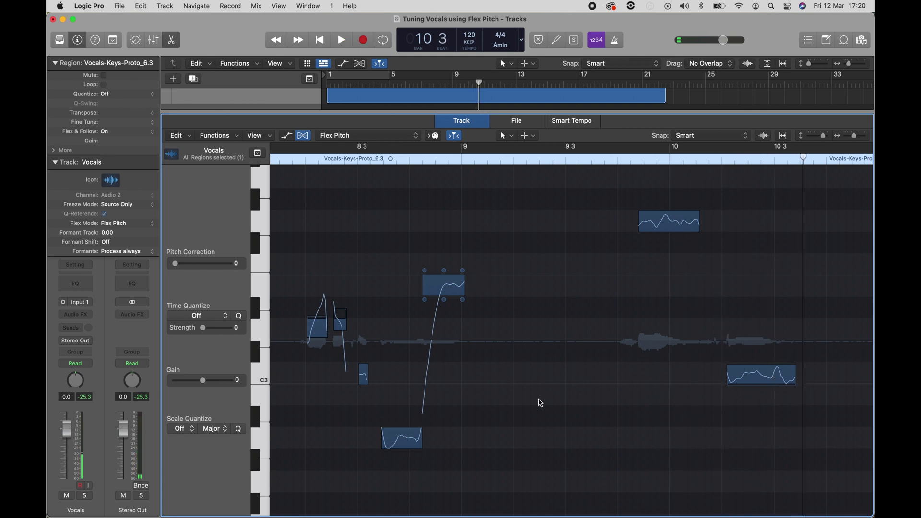
Lower the two notes near bar 10, raise the pre-bar-9 notes to G#3 and B2, then select all four
left_click(671, 223)
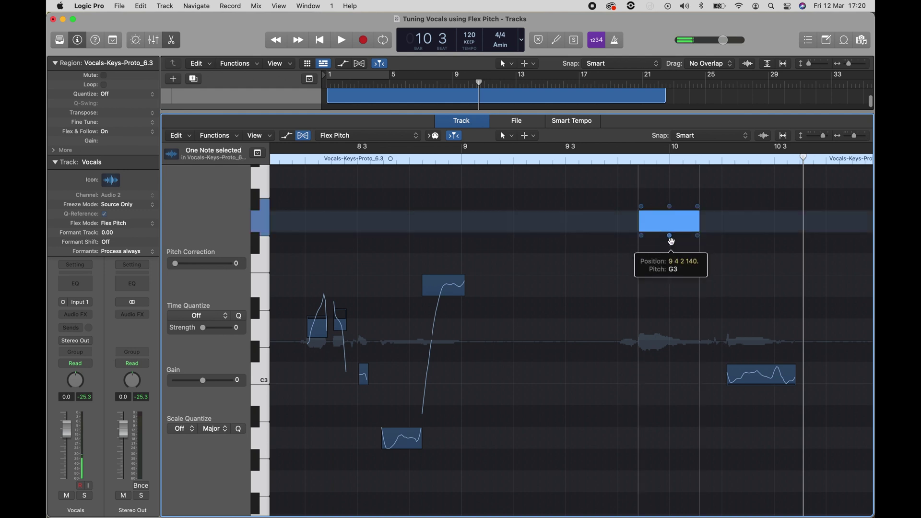
left_click_drag(662, 225, 662, 246)
left_click(461, 286)
left_click_drag(441, 286, 444, 198)
left_click_drag(763, 380, 761, 450)
left_click_drag(397, 432, 398, 380)
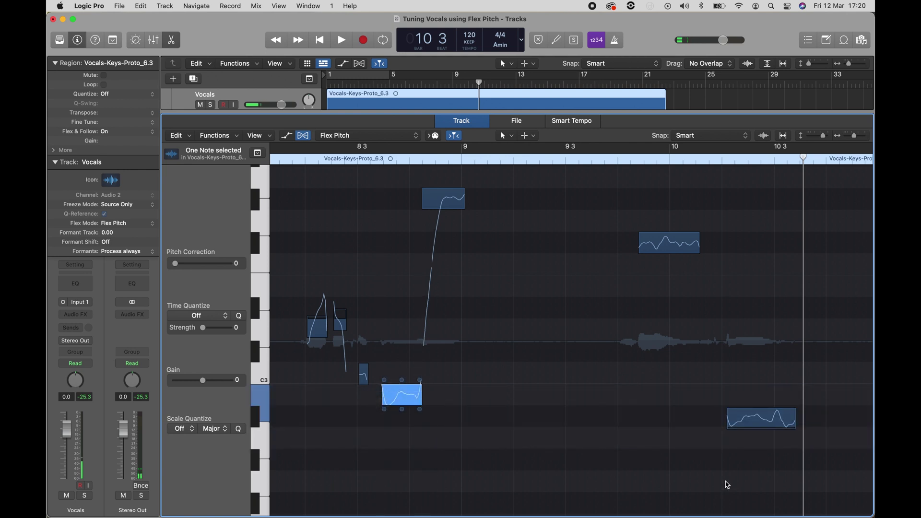
left_click_drag(772, 477, 403, 200)
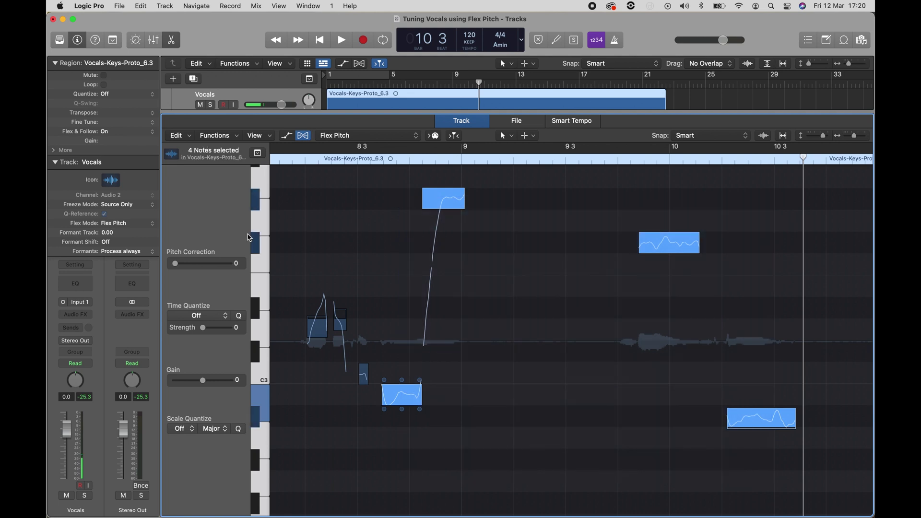
Set Scale Quantize to key A, Natural Minor, leaving time quantize off
left_click(219, 316)
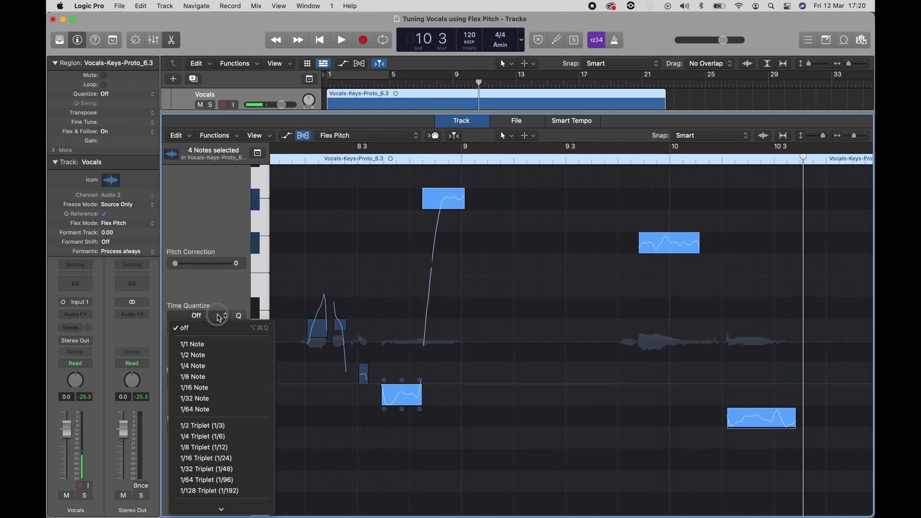
left_click(219, 289)
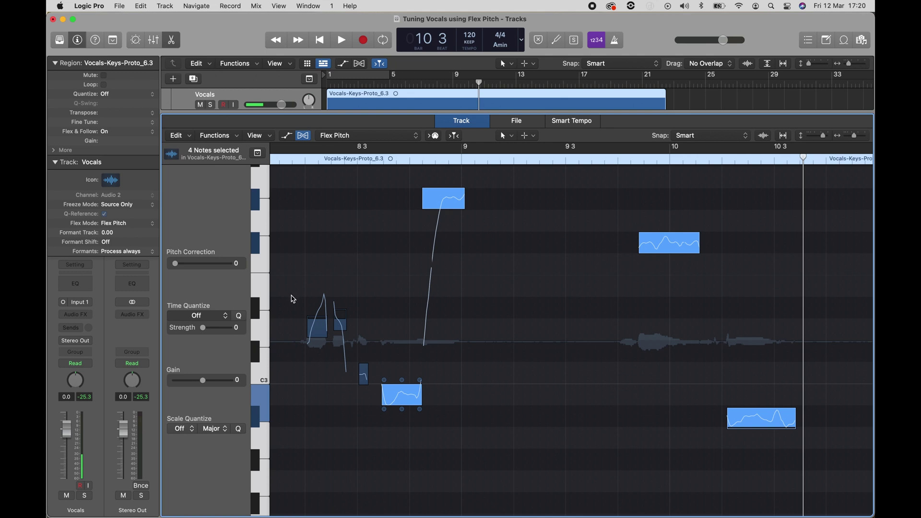
left_click(186, 434)
mouse_move(182, 508)
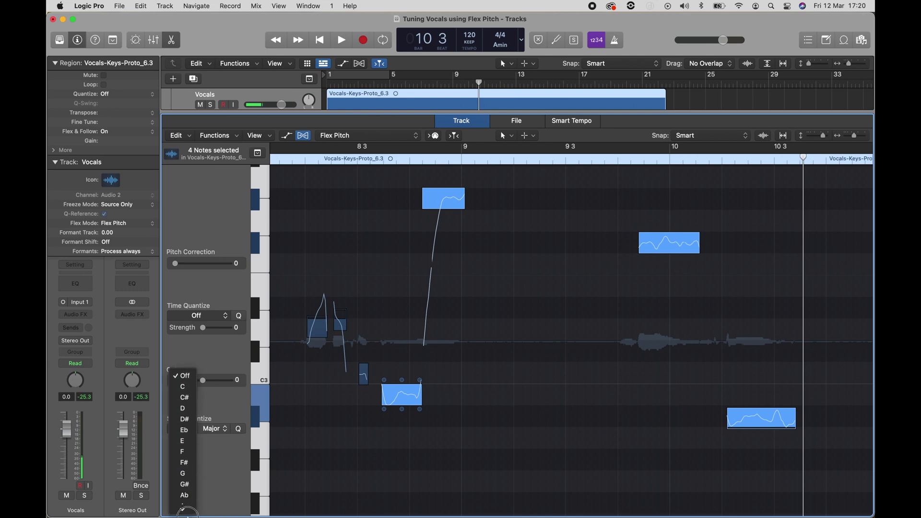
left_click(191, 484)
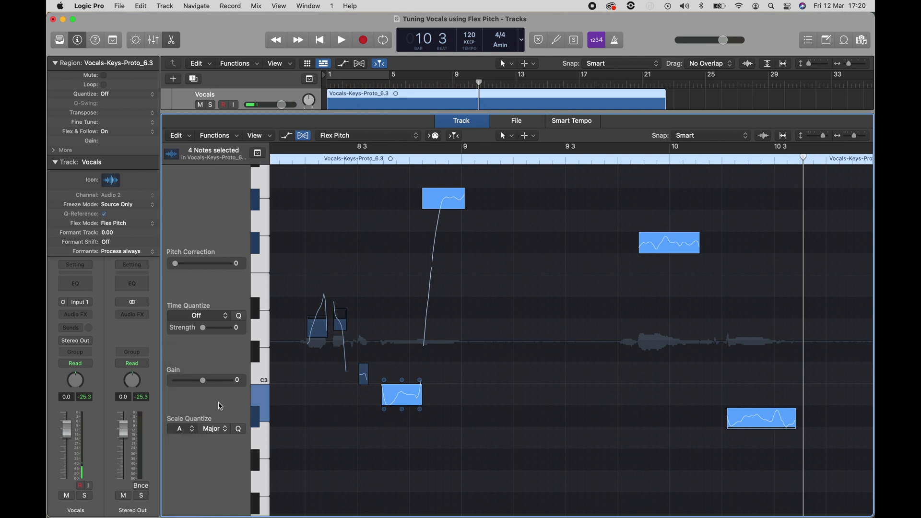
left_click(215, 429)
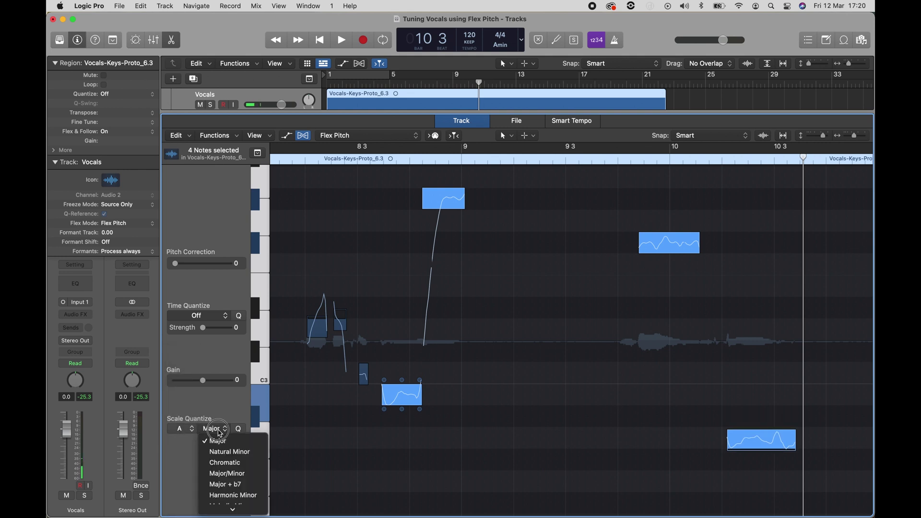
left_click(228, 453)
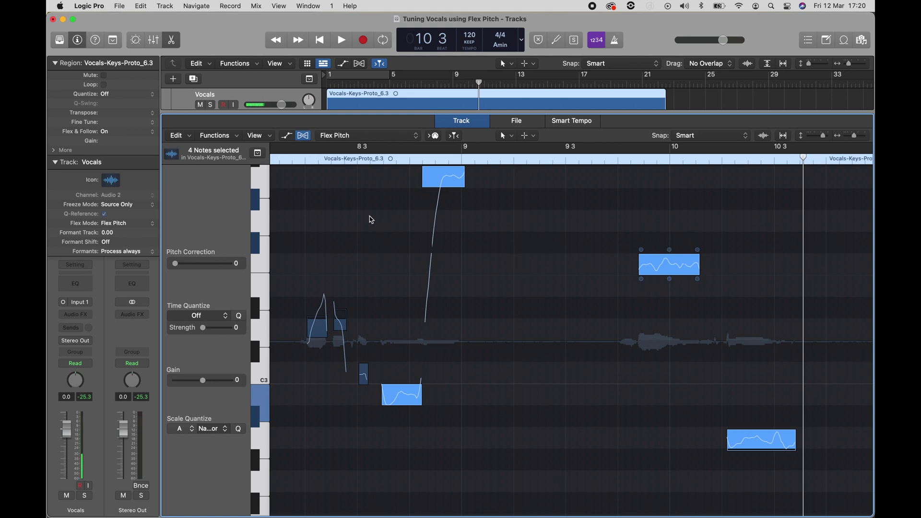
Play the scale-quantized notes back from bar 8 3
scroll(363, 199, "up", 1)
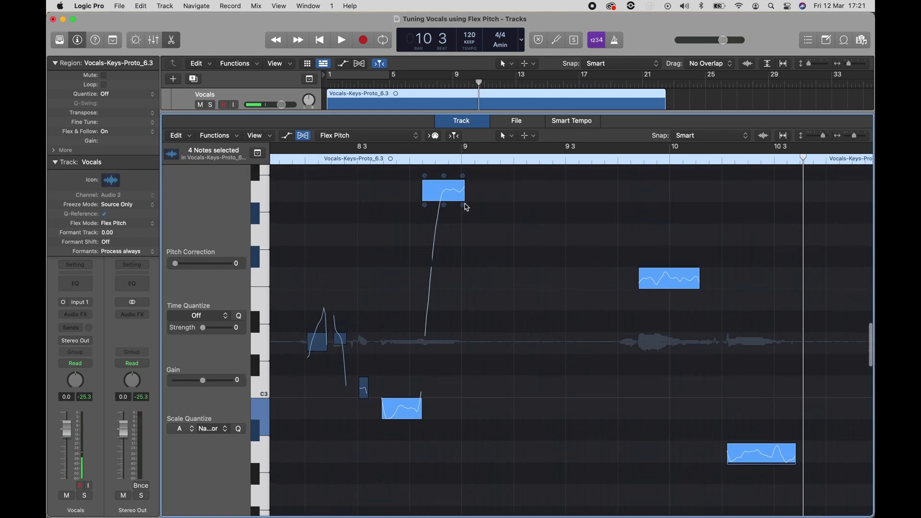
left_click(449, 193)
left_click(329, 158)
key("space")
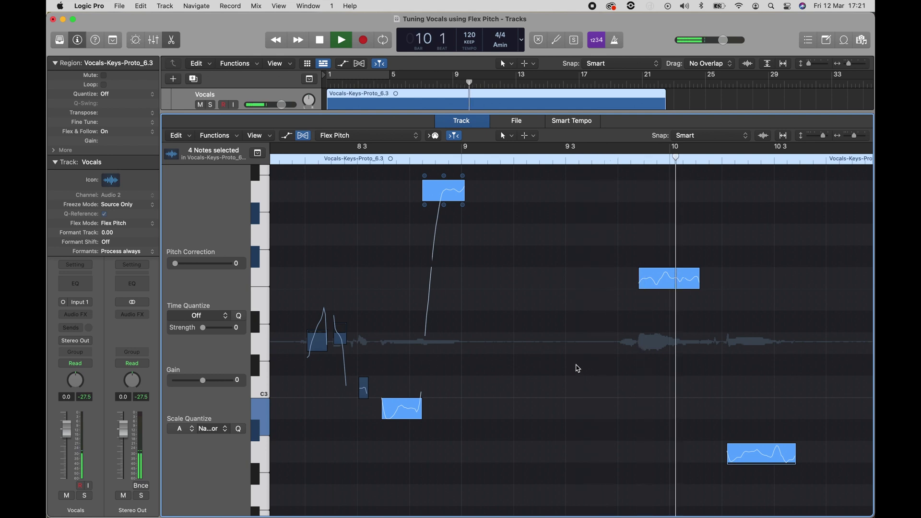
Select all C3 notes via the C3 piano key and drag them down to B2
key("space")
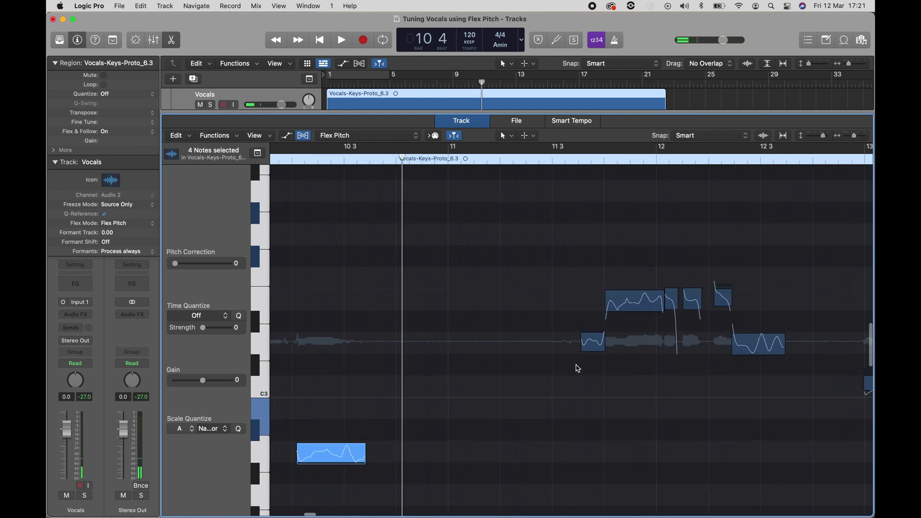
scroll(578, 368, "left", 10)
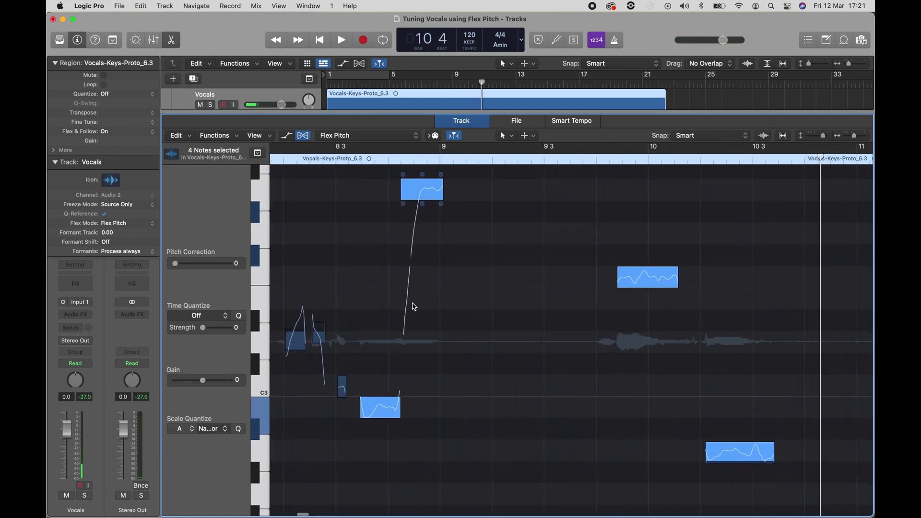
scroll(412, 389, "right", 12)
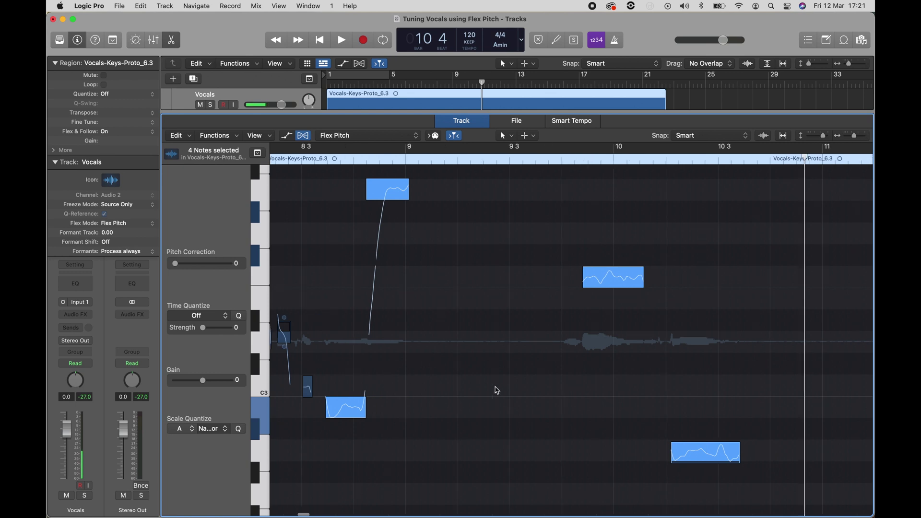
scroll(497, 390, "right", 1)
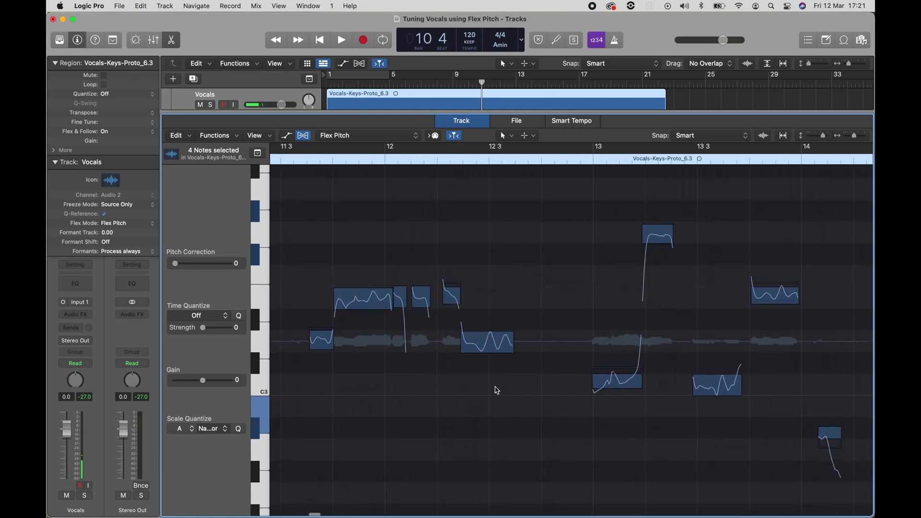
scroll(345, 365, "left", 2)
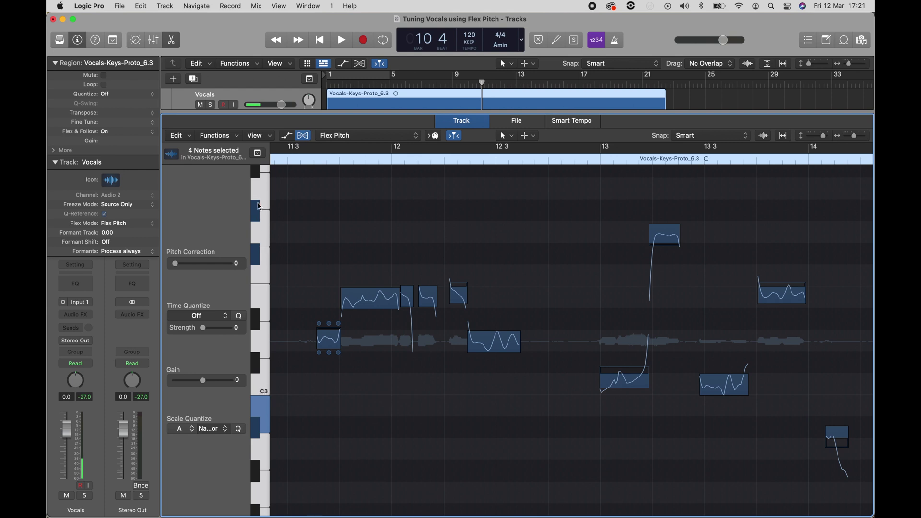
scroll(340, 410, "right", 5)
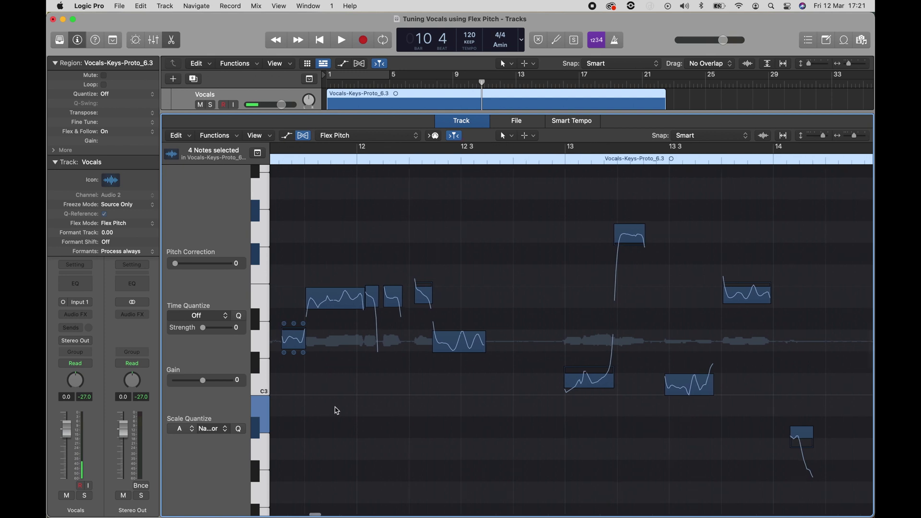
scroll(346, 409, "left", 1)
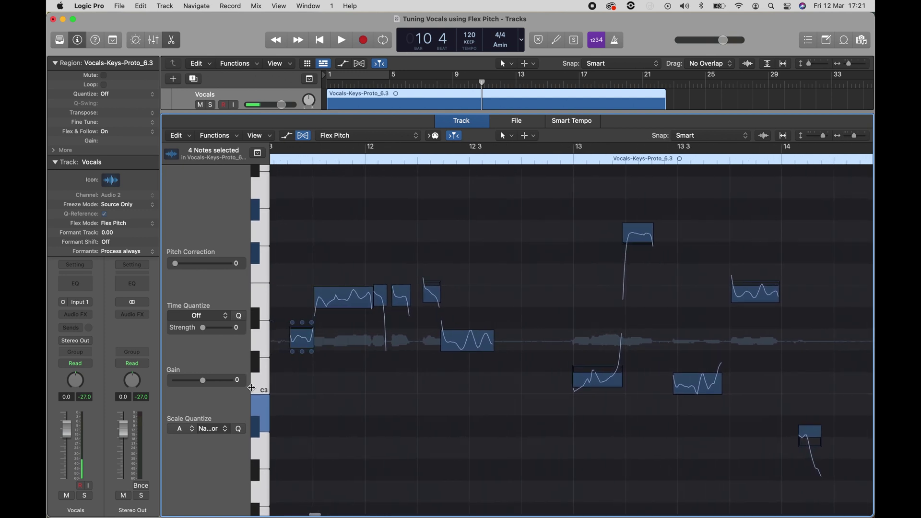
left_click(262, 390)
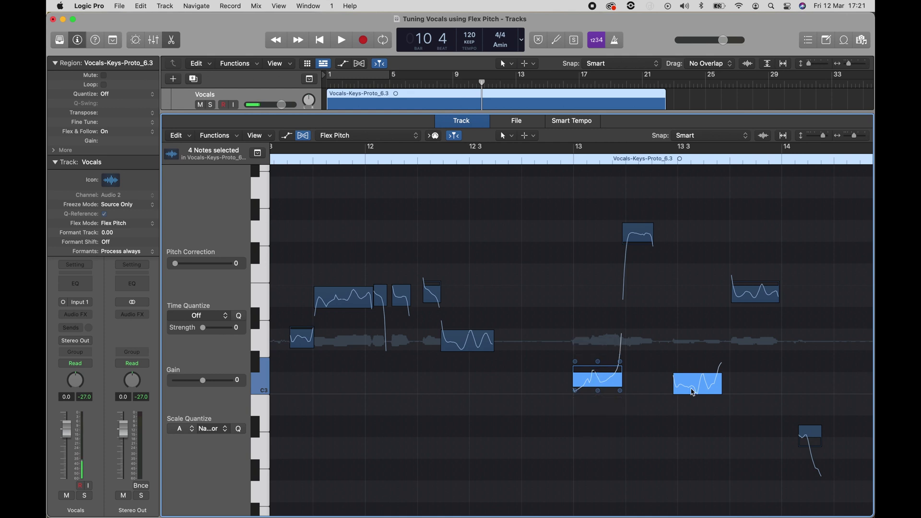
left_click_drag(698, 388, 699, 411)
scroll(699, 409, "right", 15)
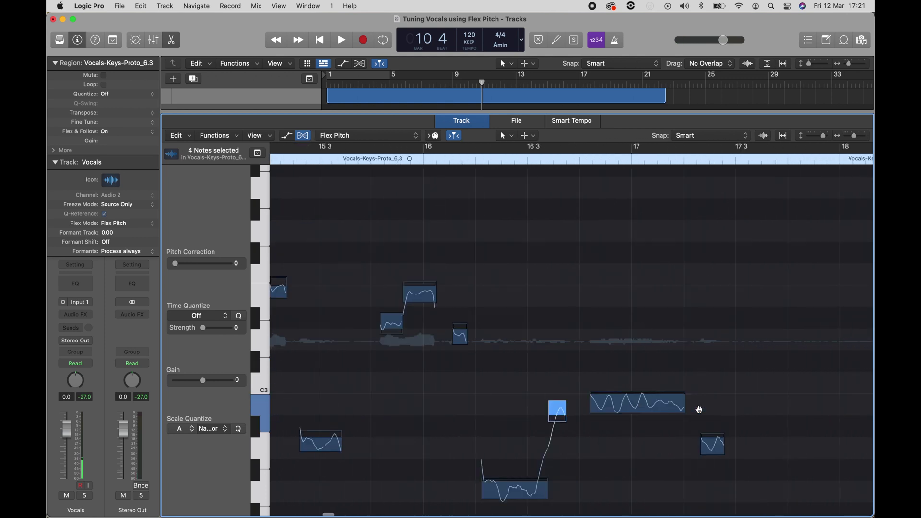
scroll(835, 390, "left", 15)
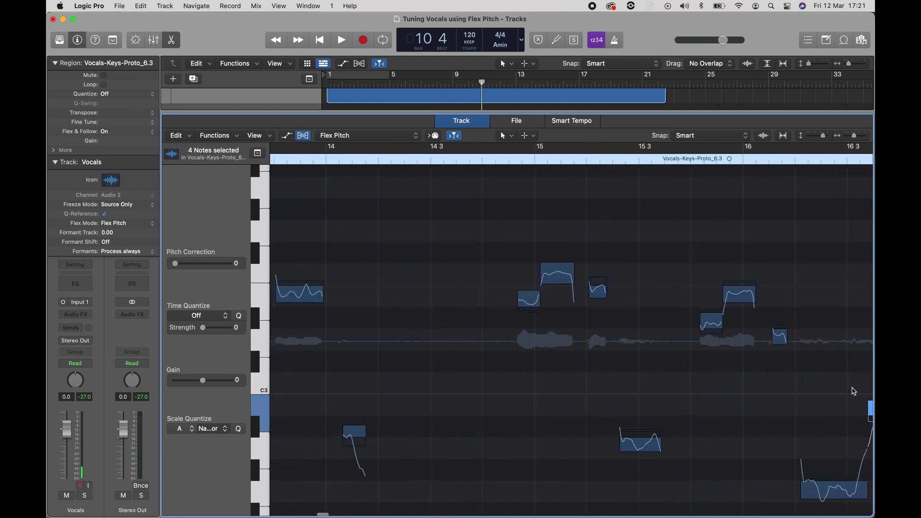